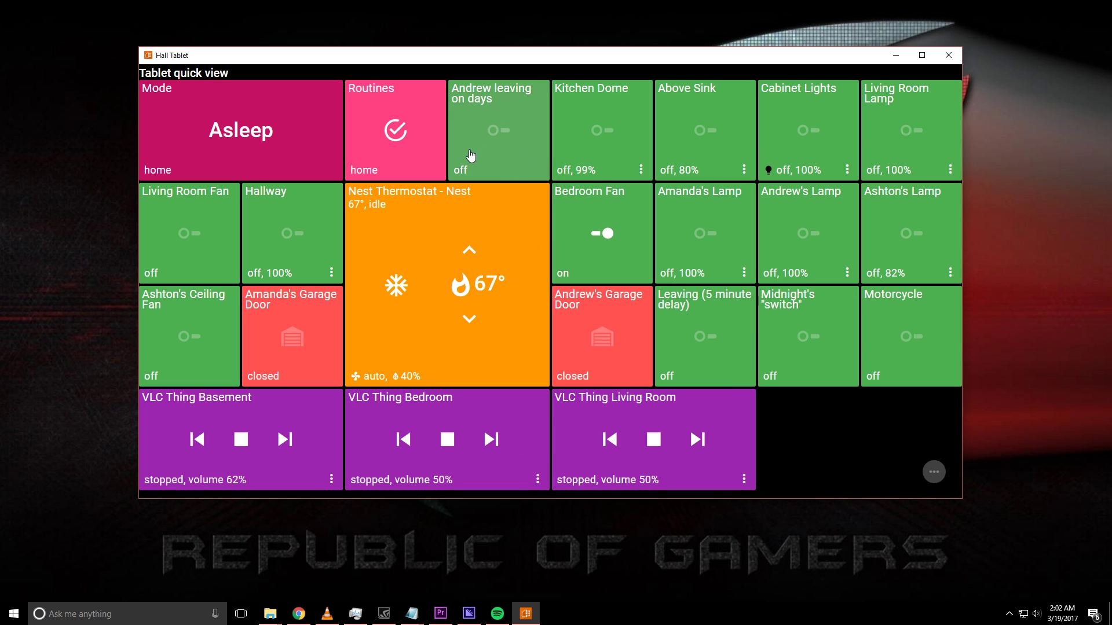
Step: Turn off the Bedroom Fan from its tile on the Hall Tablet panel
click(606, 234)
mouse_move(328, 614)
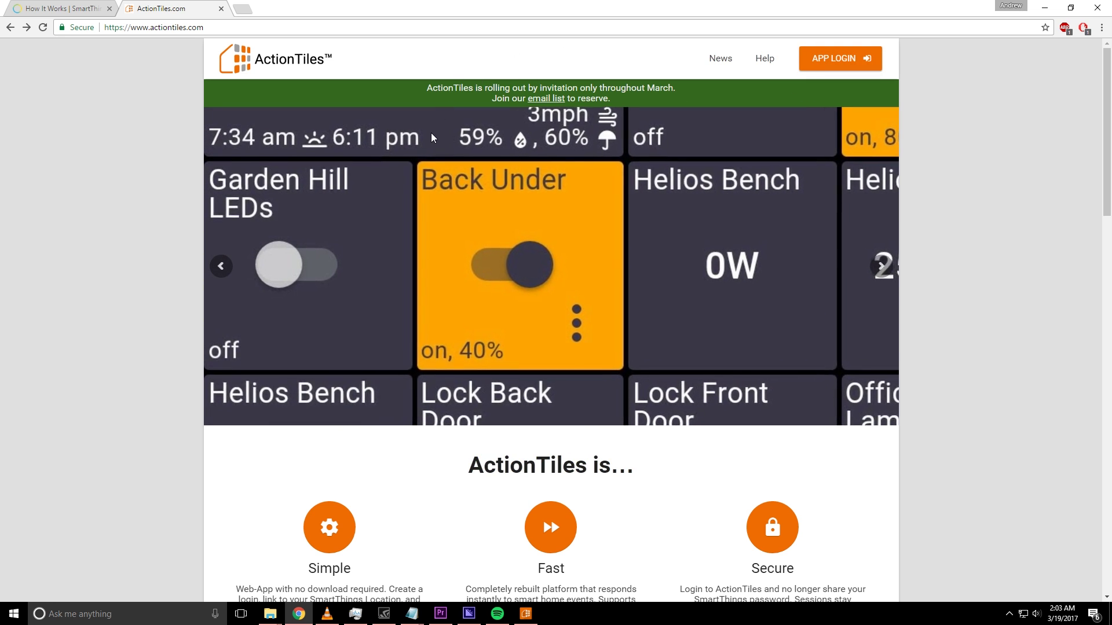
Step: Enter the ActionTiles app from its website and briefly bring up the separate Hall Tablet window for comparison
click(838, 61)
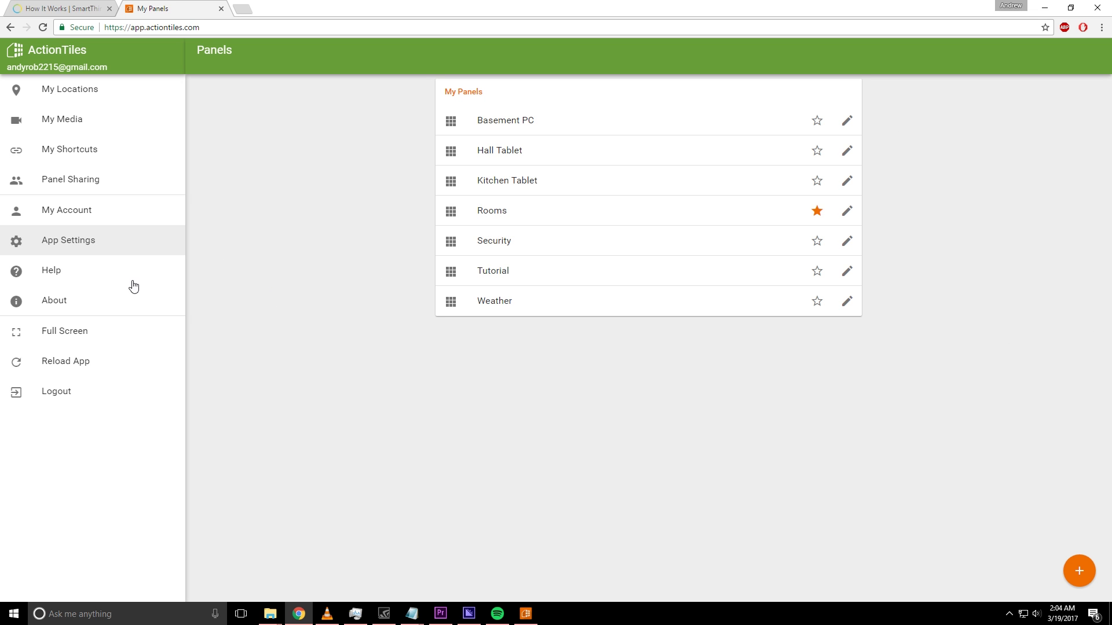
click(525, 614)
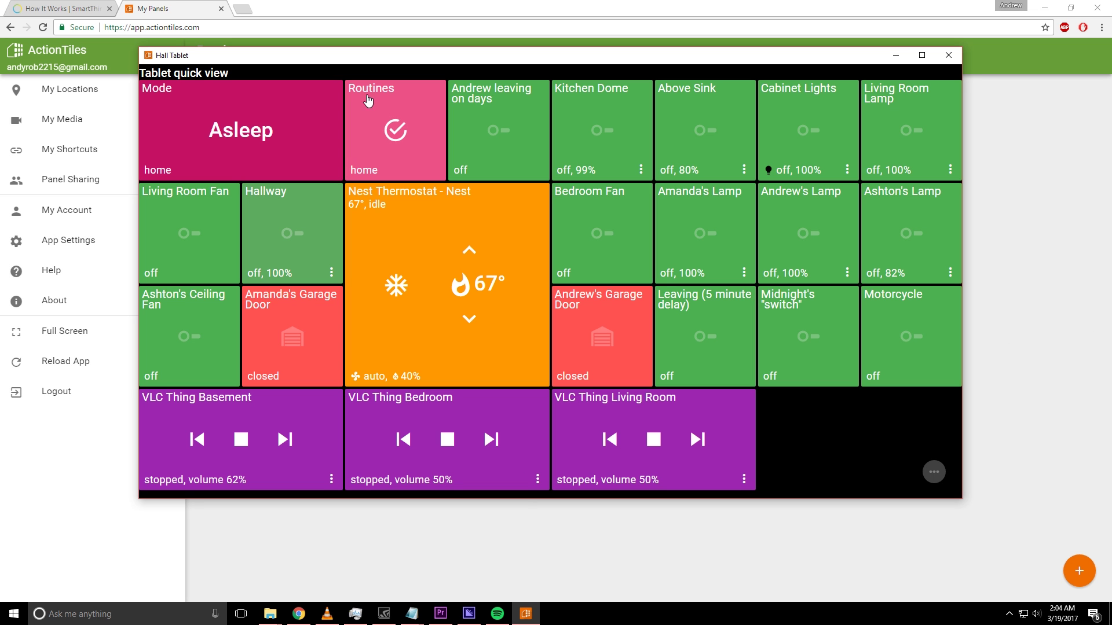
click(896, 56)
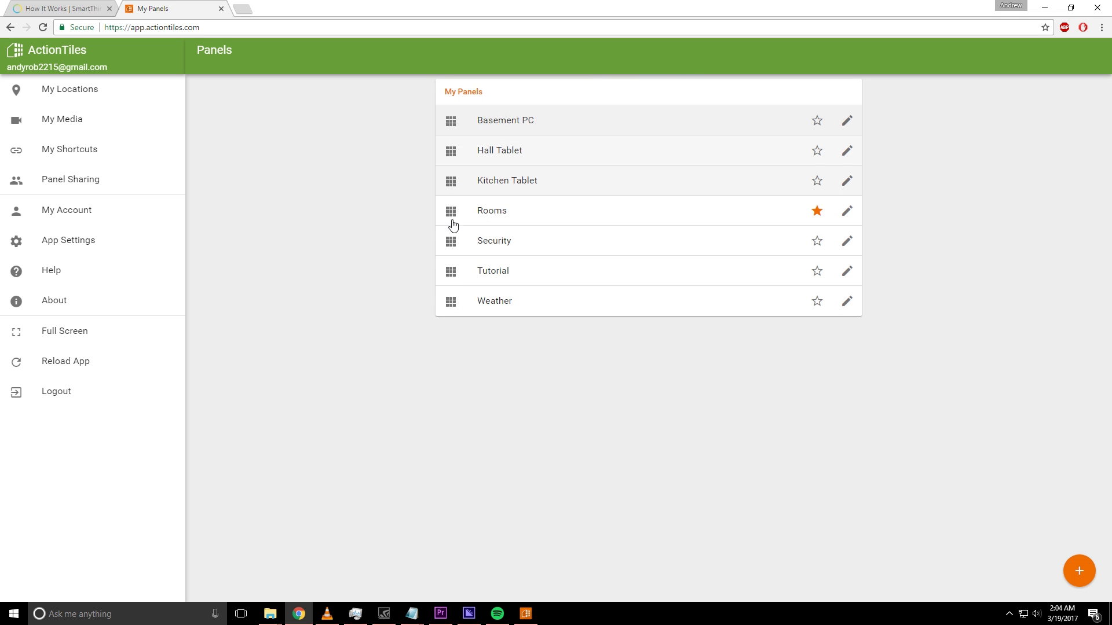
Step: View the Weather panel, enlarging the SHEDD aquarium view and Daley Plaza camera tiles, and return to the panel list
click(513, 309)
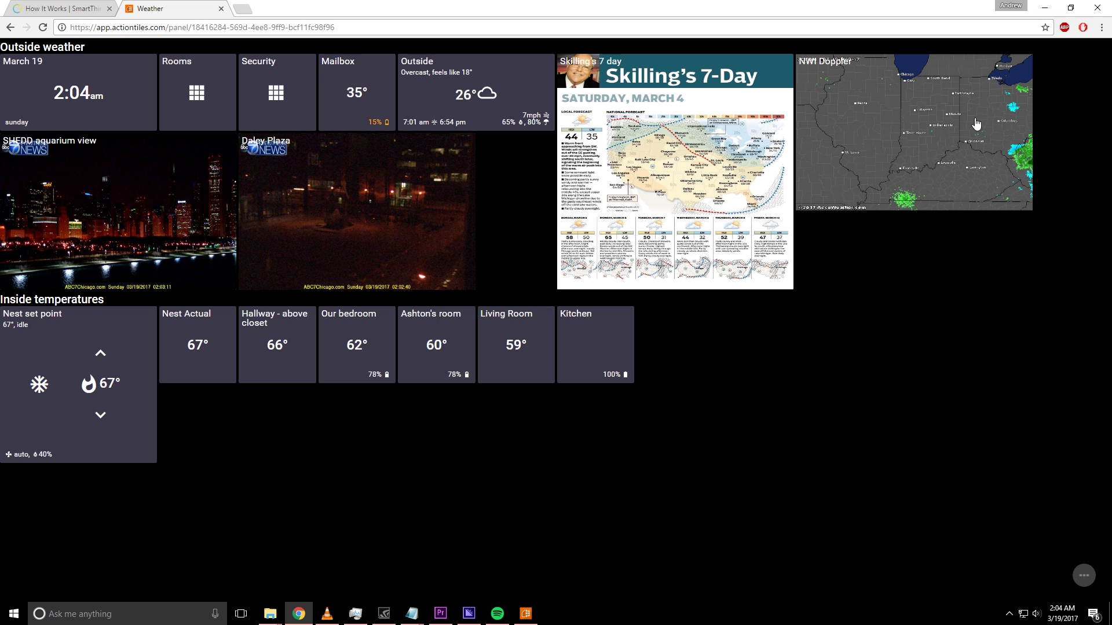
click(131, 239)
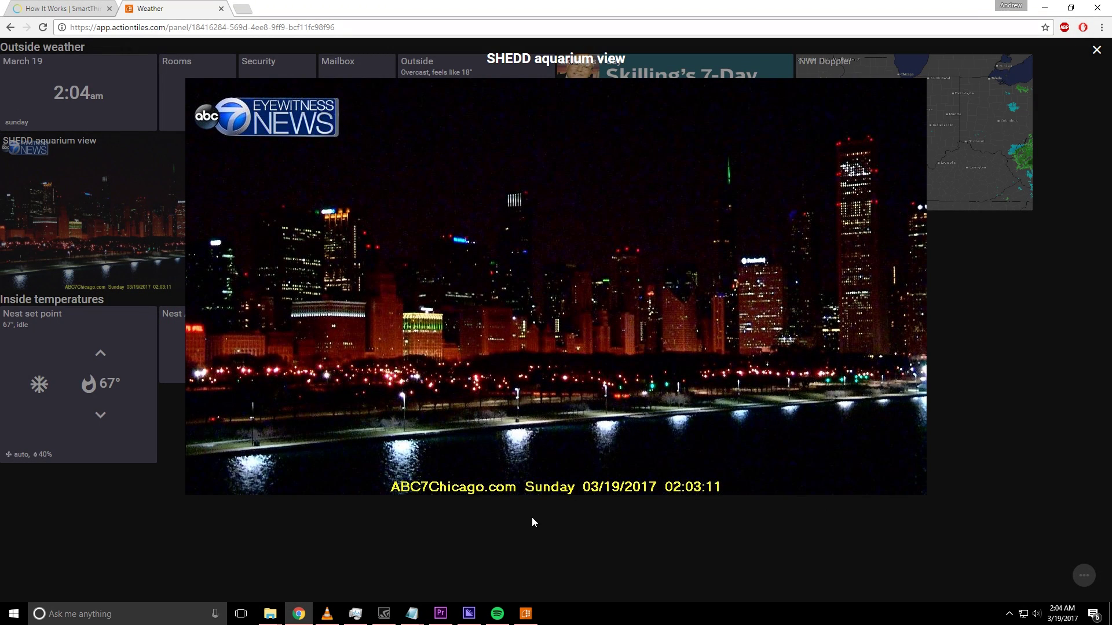
click(533, 522)
click(354, 266)
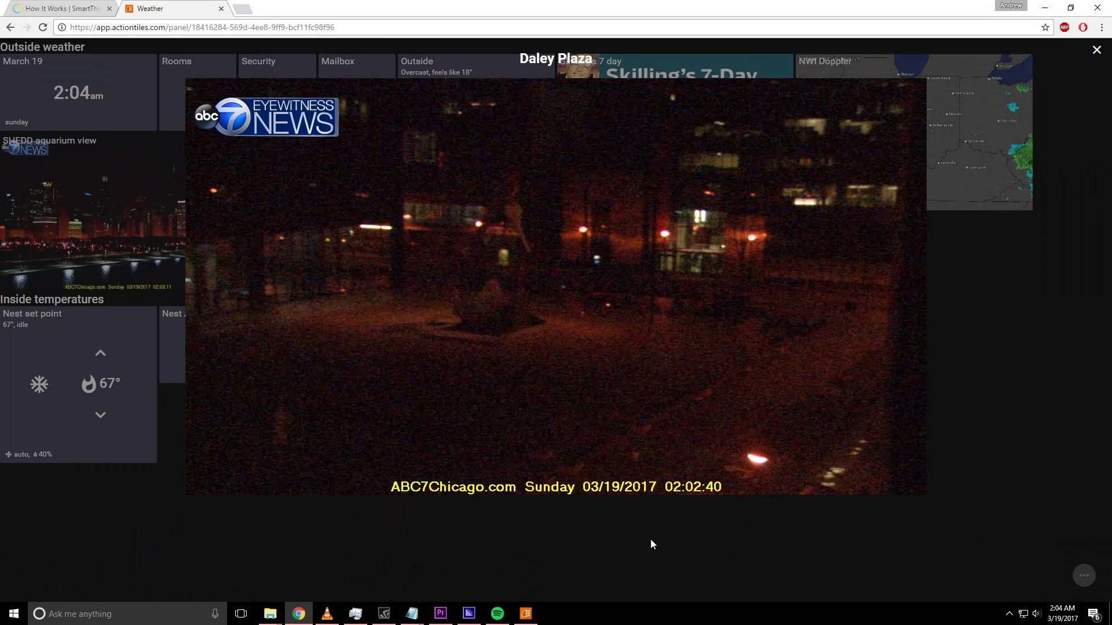
click(651, 544)
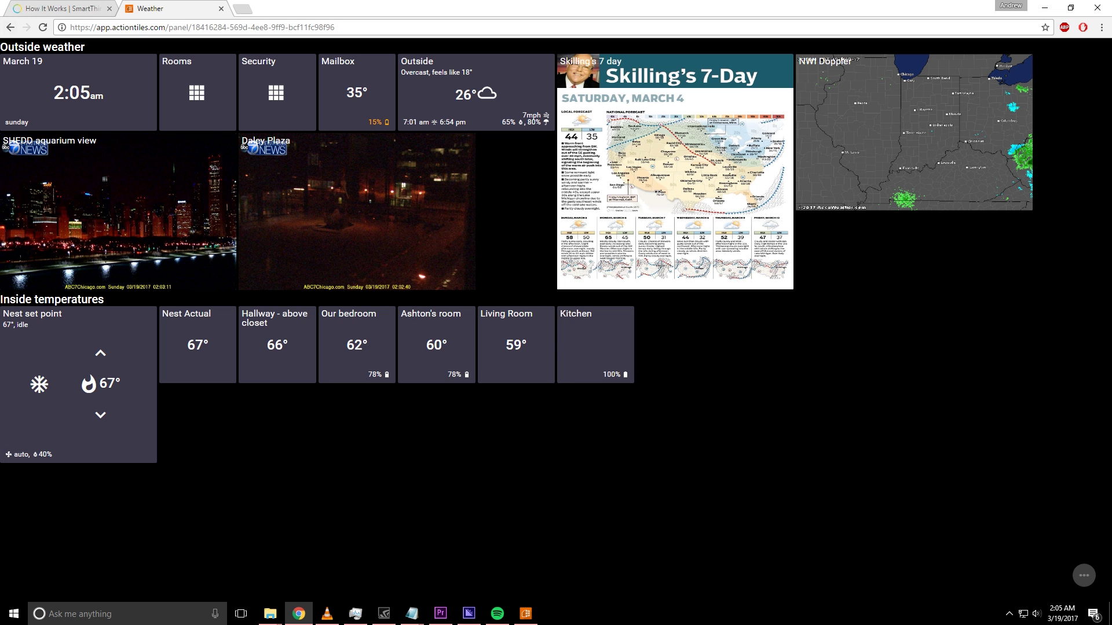
click(10, 28)
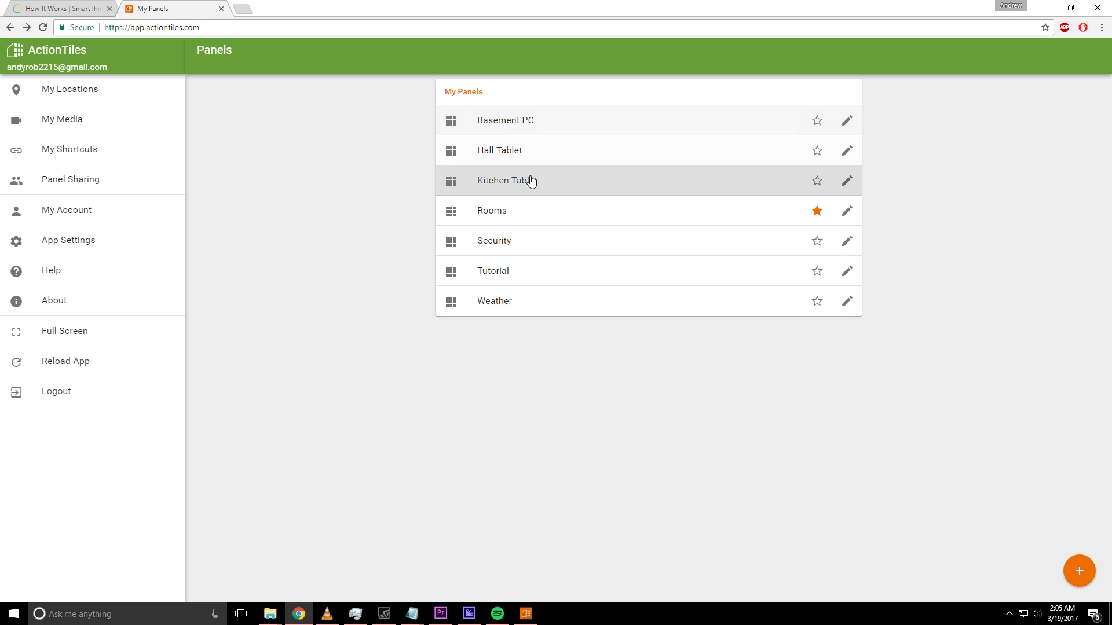
Step: Look through the Hall Tablet and Tutorial panels, including Tutorial in the Panel Builder, and return to the panel list
click(535, 155)
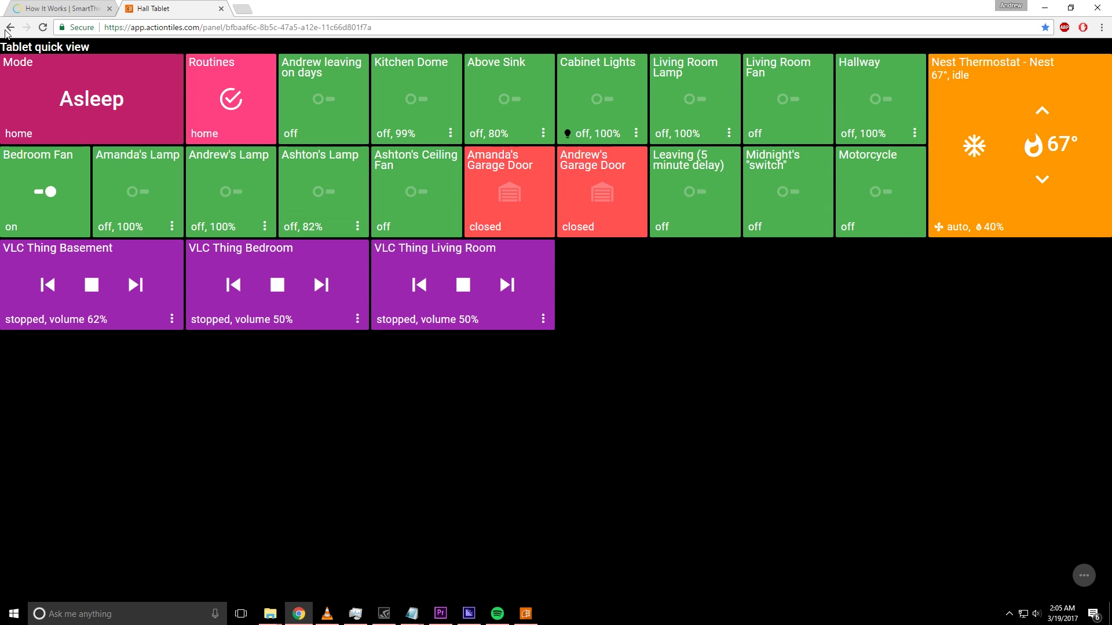
click(8, 29)
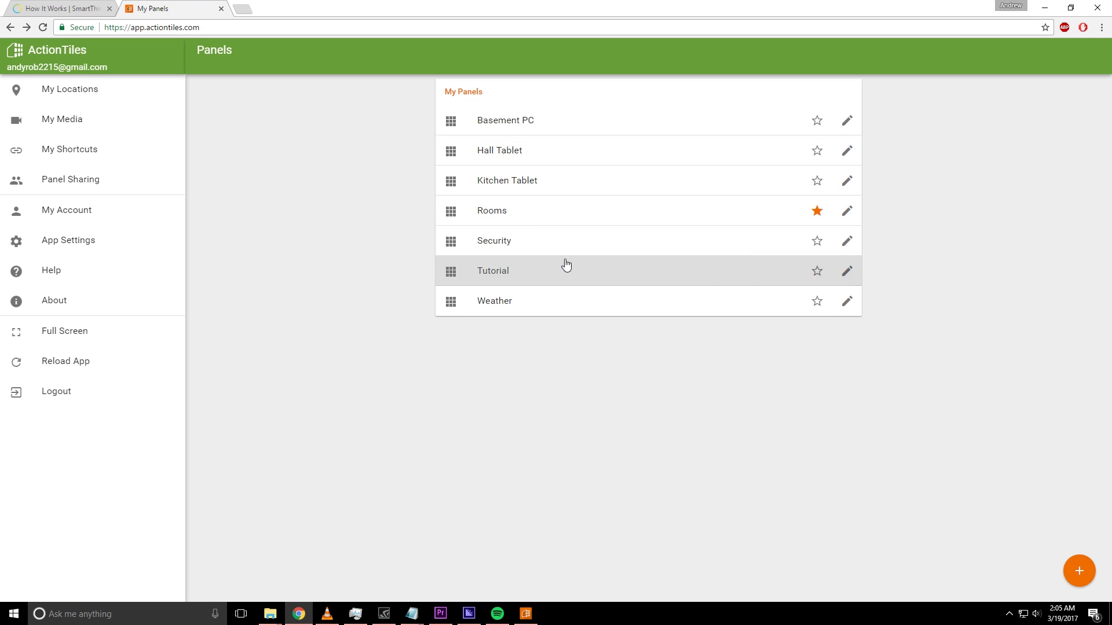
click(483, 272)
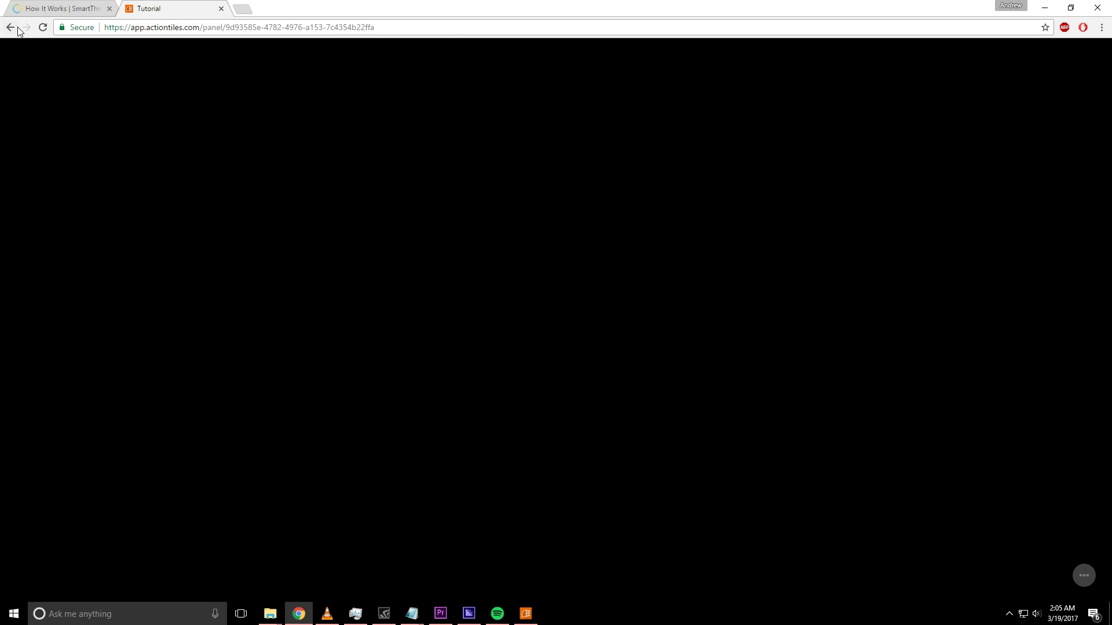
click(18, 28)
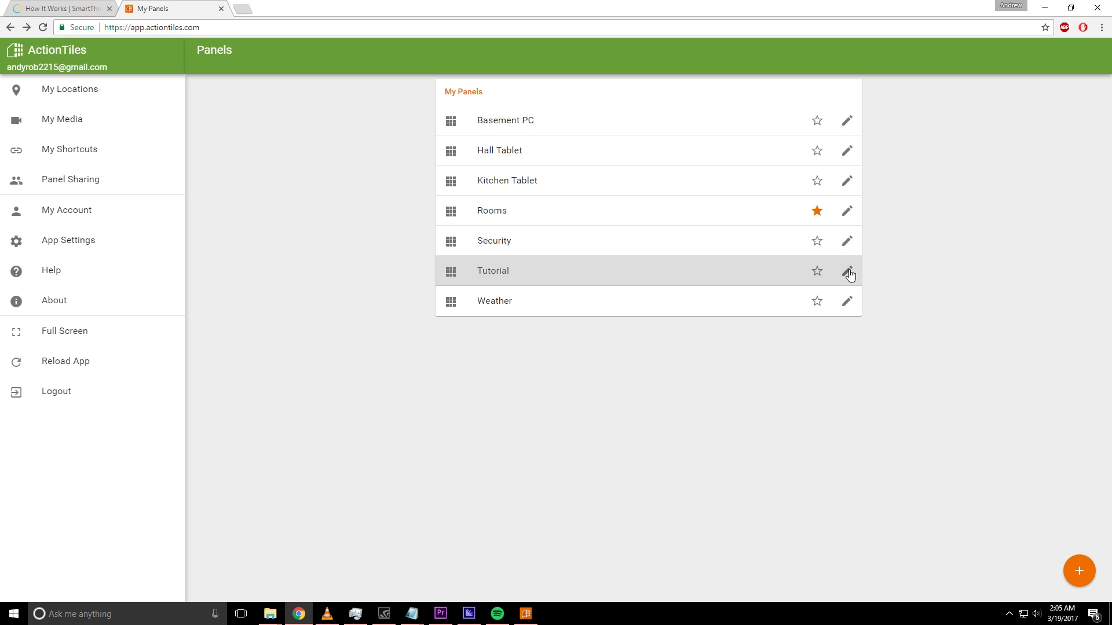
click(848, 273)
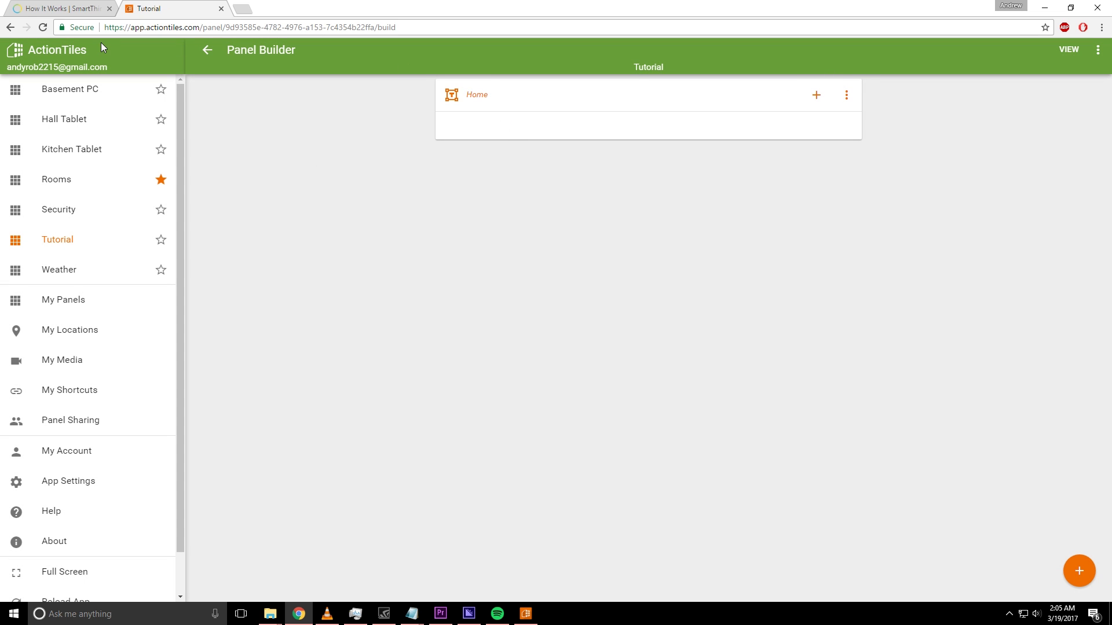
click(12, 28)
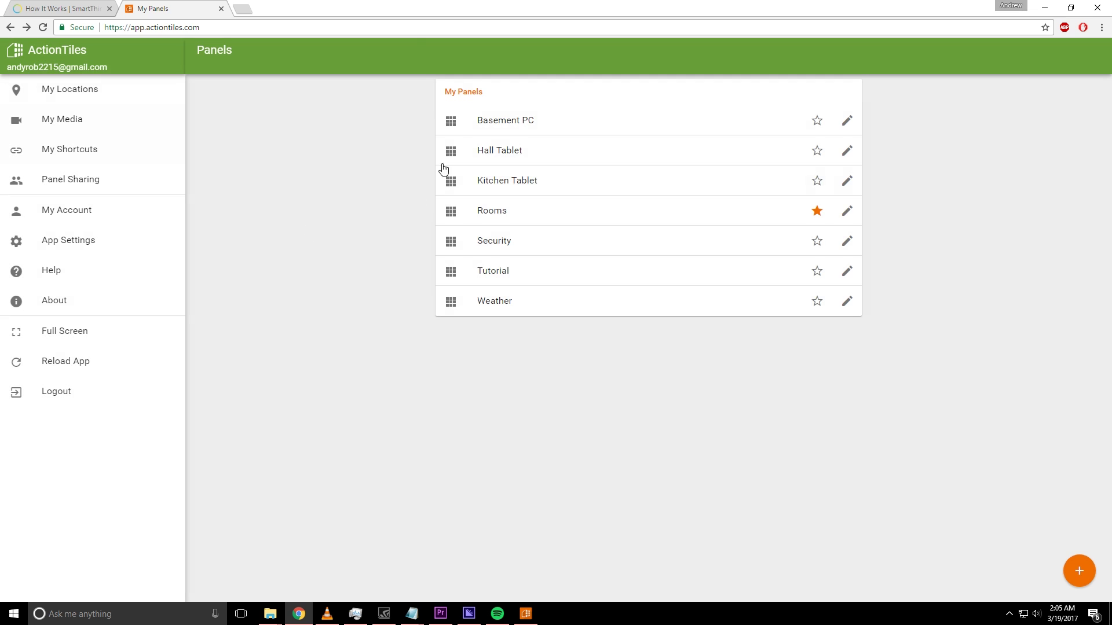
Step: Add a new panel under the suggested name and return to the panel list
click(1081, 574)
click(511, 310)
key(ctrl+a)
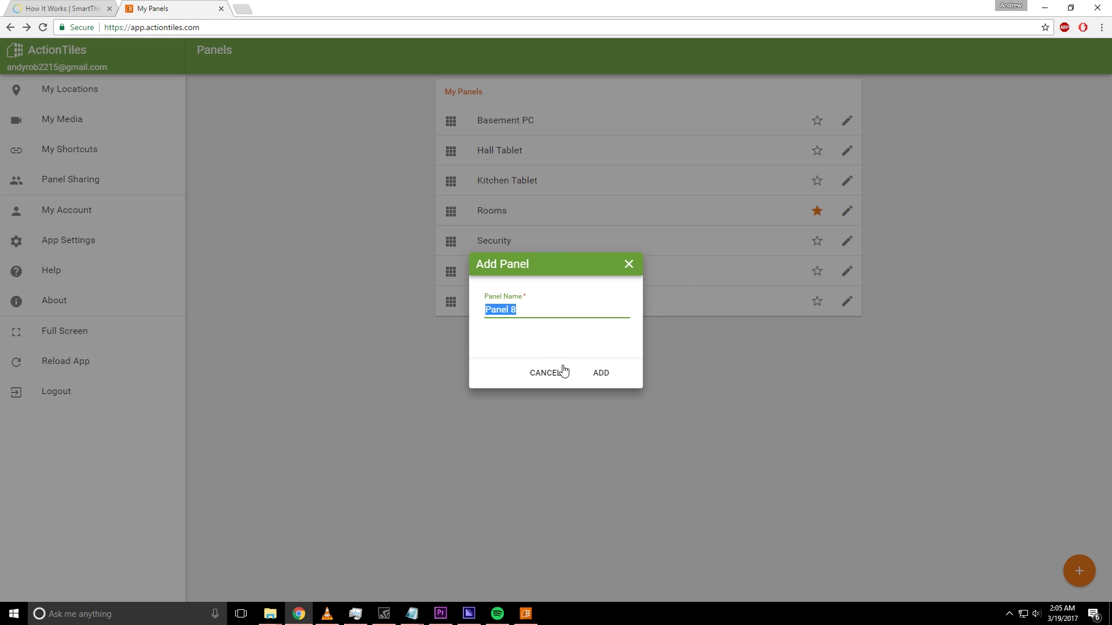
click(601, 373)
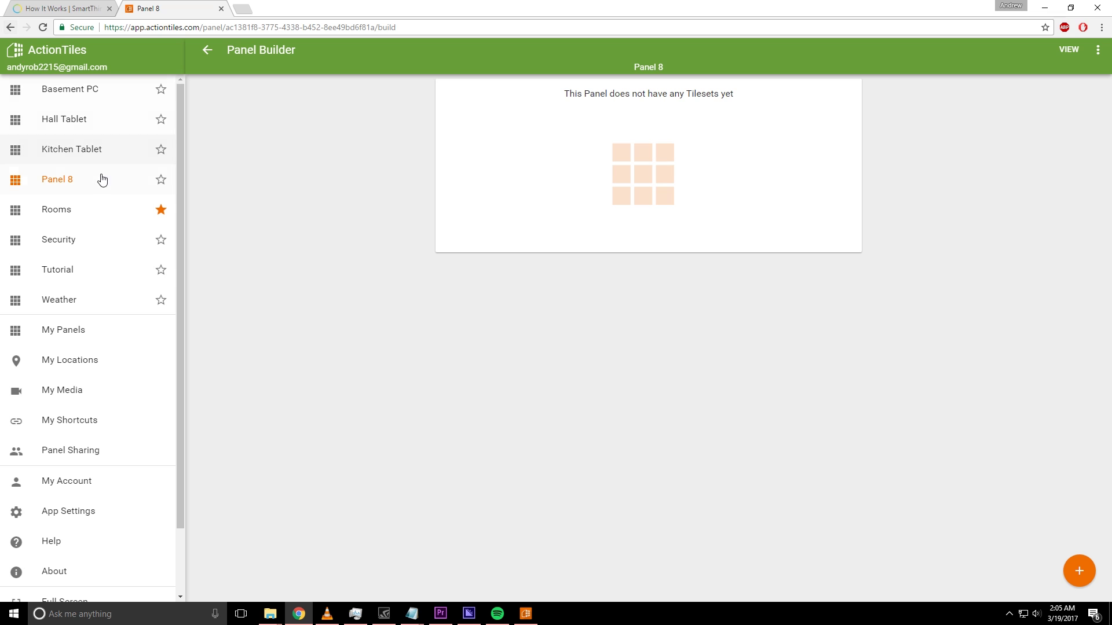
click(10, 27)
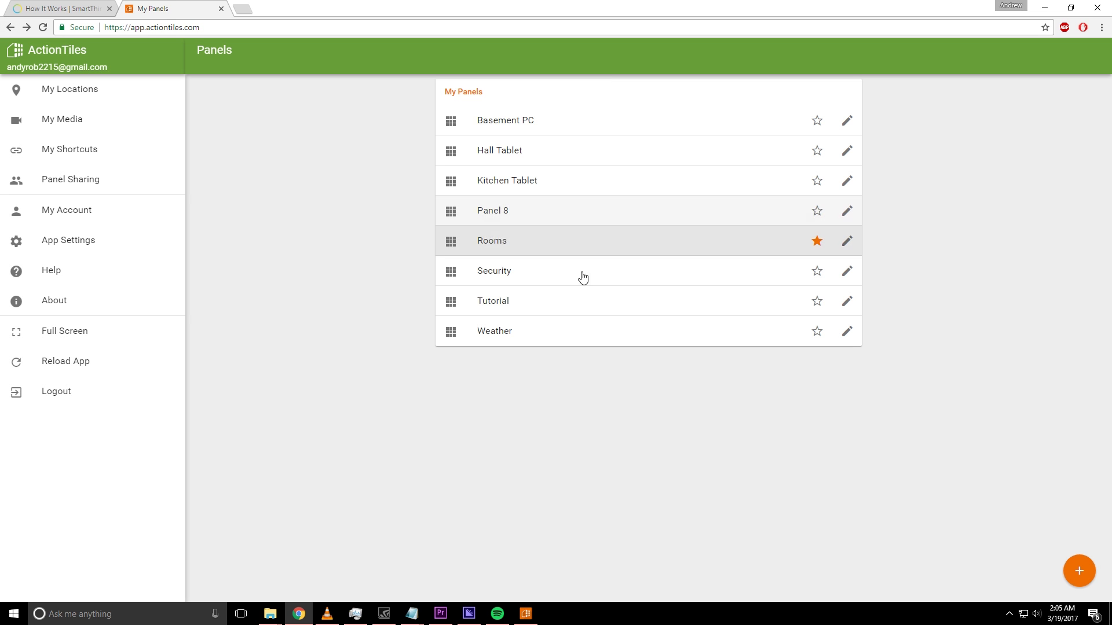
Step: Open the Tutorial panel for editing and add a Clock tile to its Home tileset
click(846, 304)
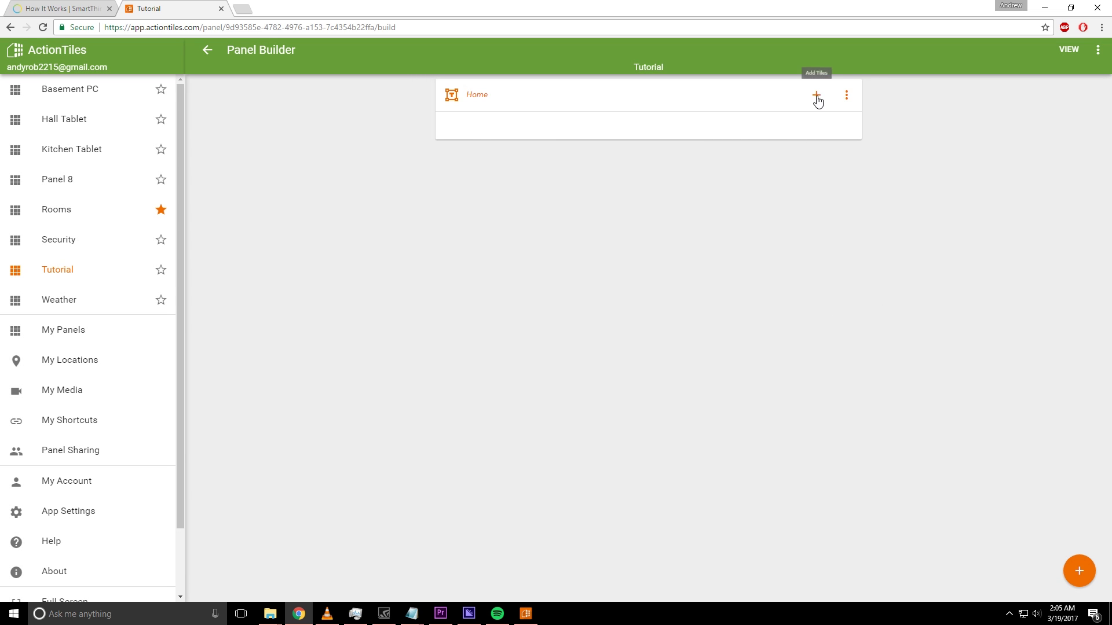
click(816, 98)
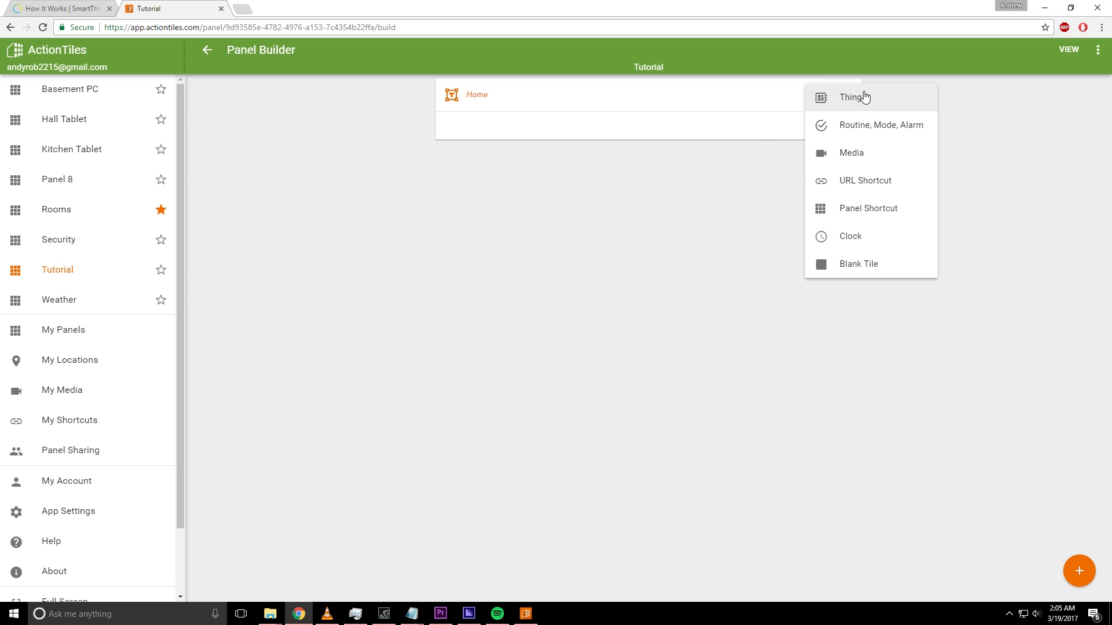
click(865, 236)
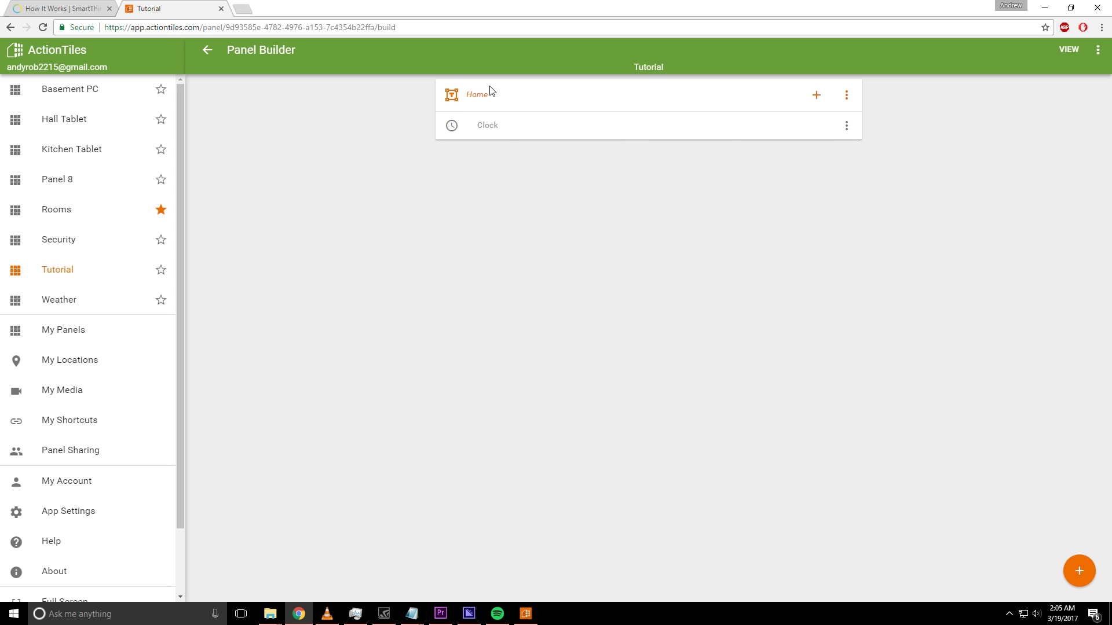
Step: Set the Clock tile's size to 2 x 1 (Large) and save its settings
click(846, 126)
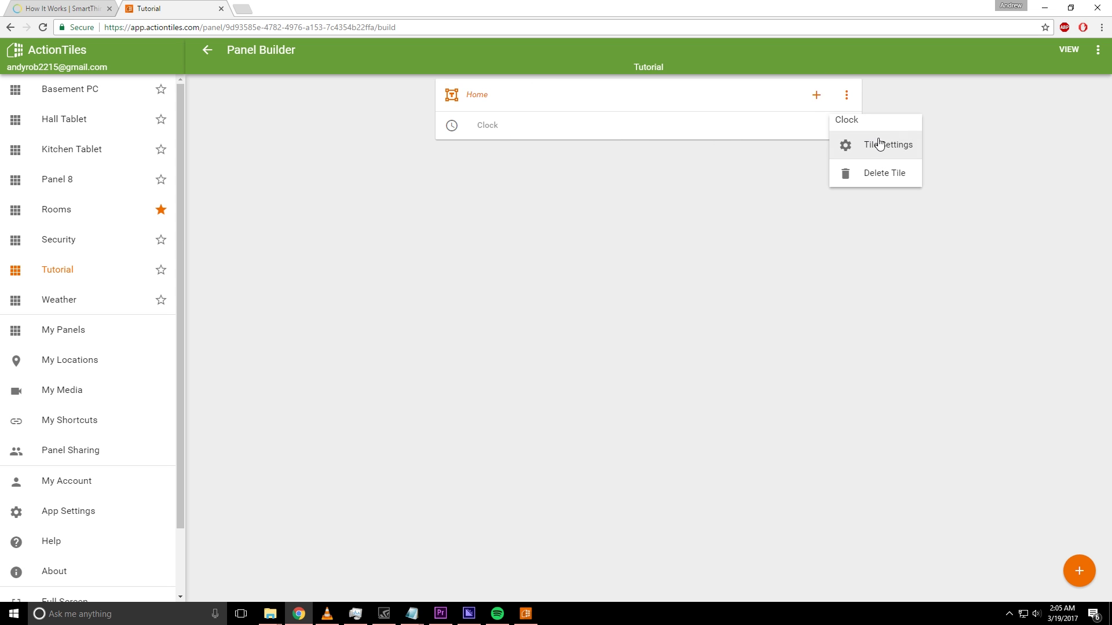
click(863, 145)
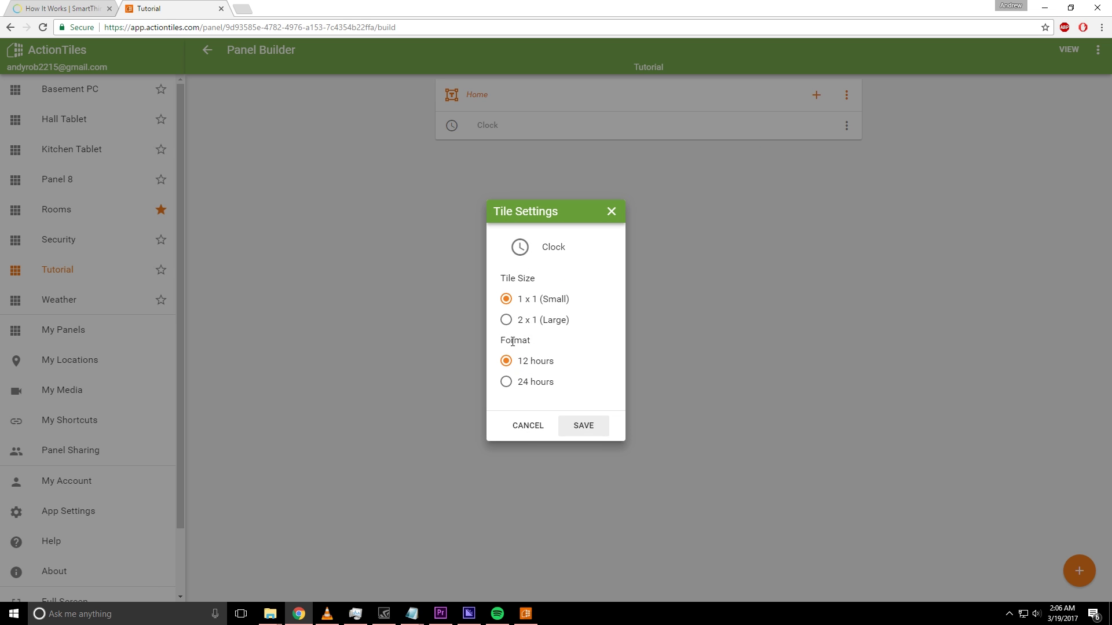
click(506, 319)
click(583, 426)
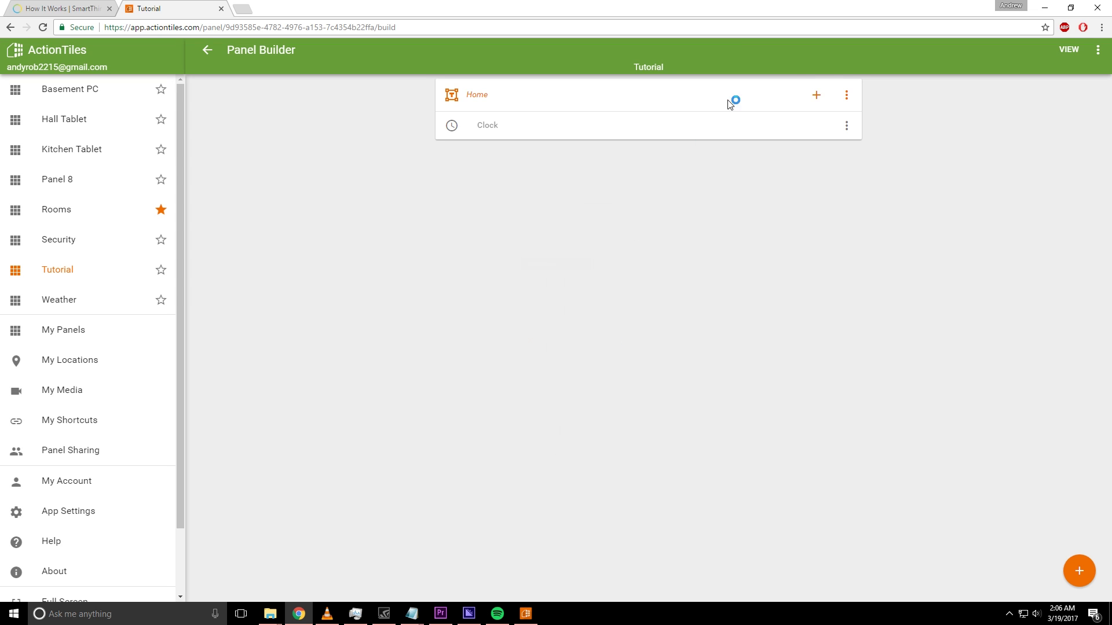
Step: Add Mode, Routines, Smart Home Monitor, All Lights Off, Bed Time and Good Morning! tiles to the Home tileset
click(817, 96)
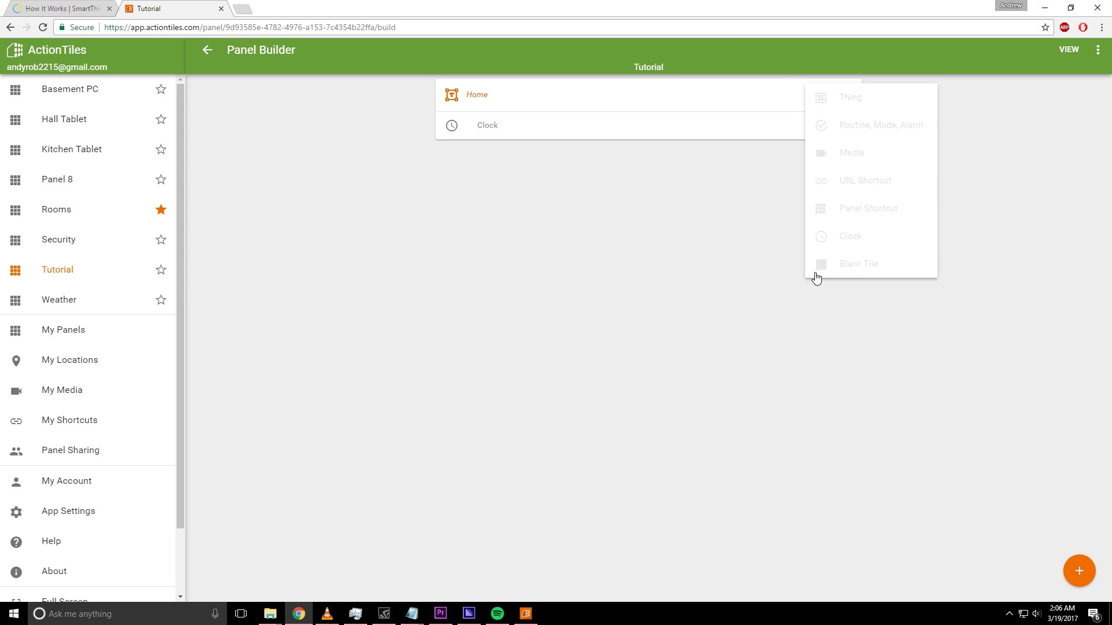
click(878, 125)
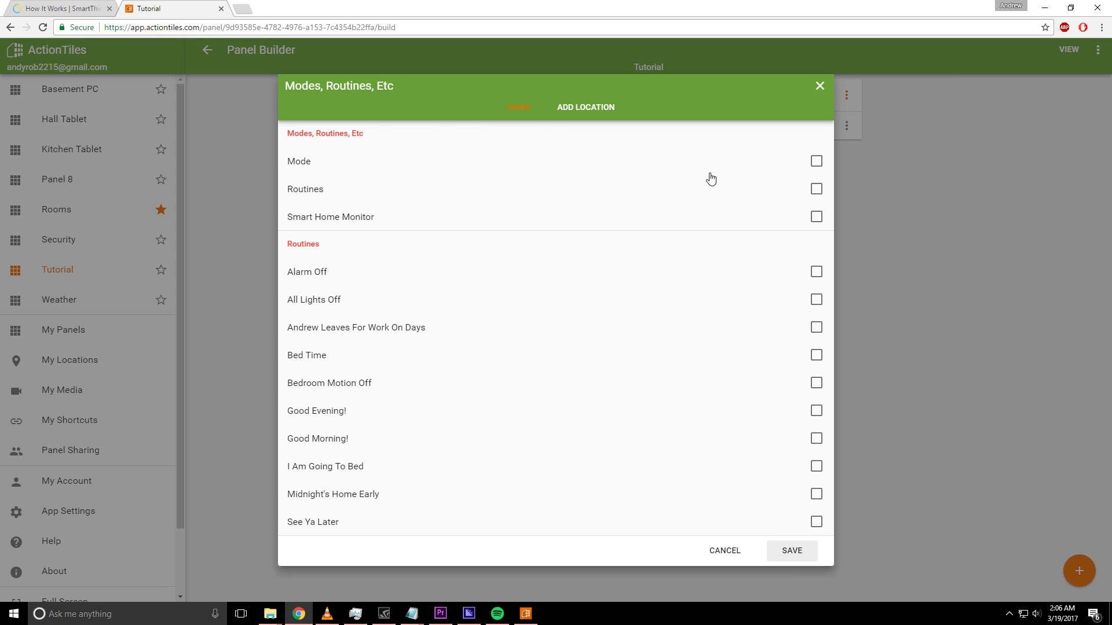
click(816, 162)
click(816, 188)
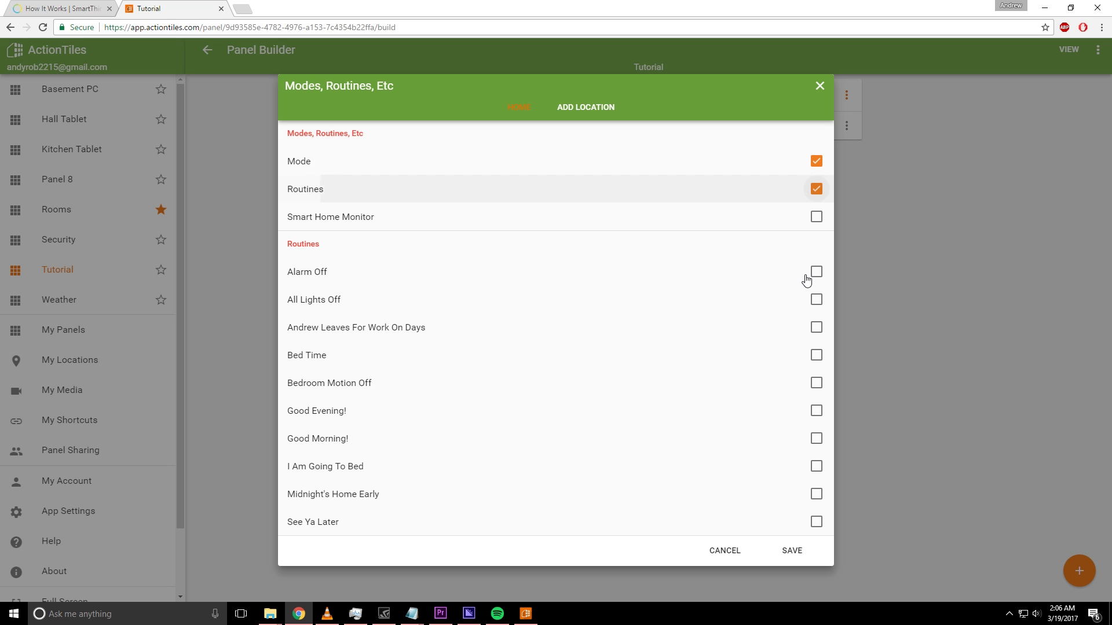
click(816, 217)
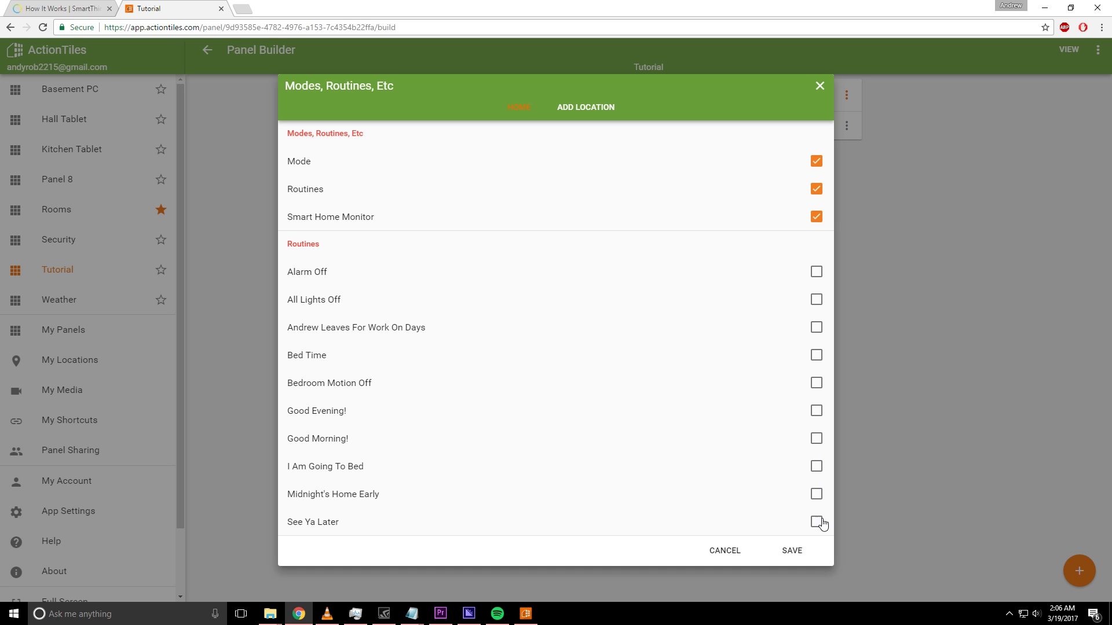
click(816, 299)
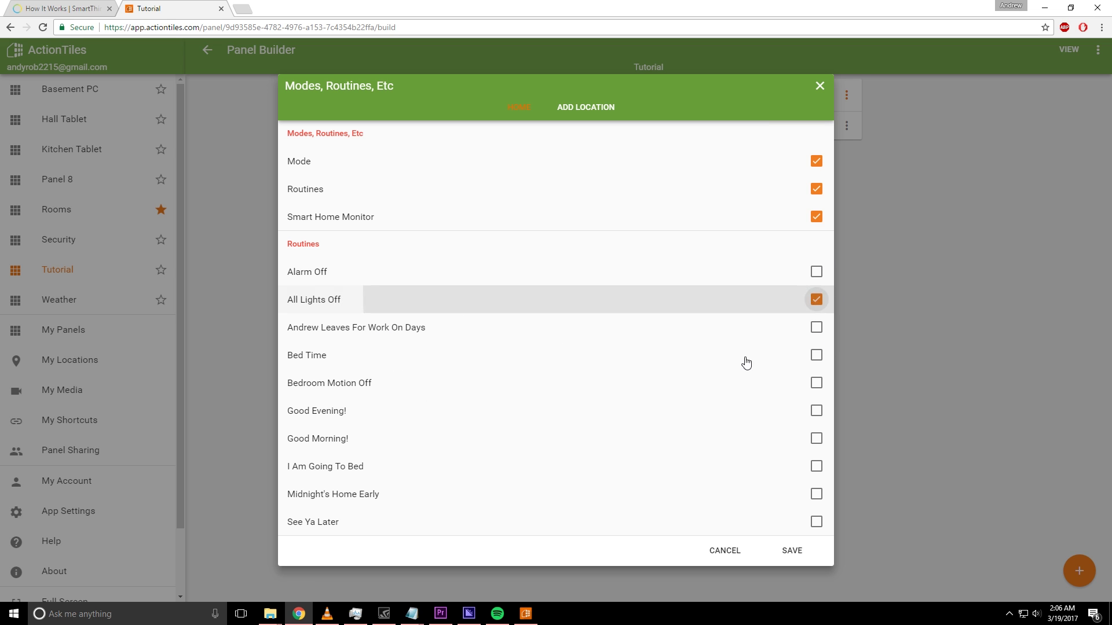
click(820, 357)
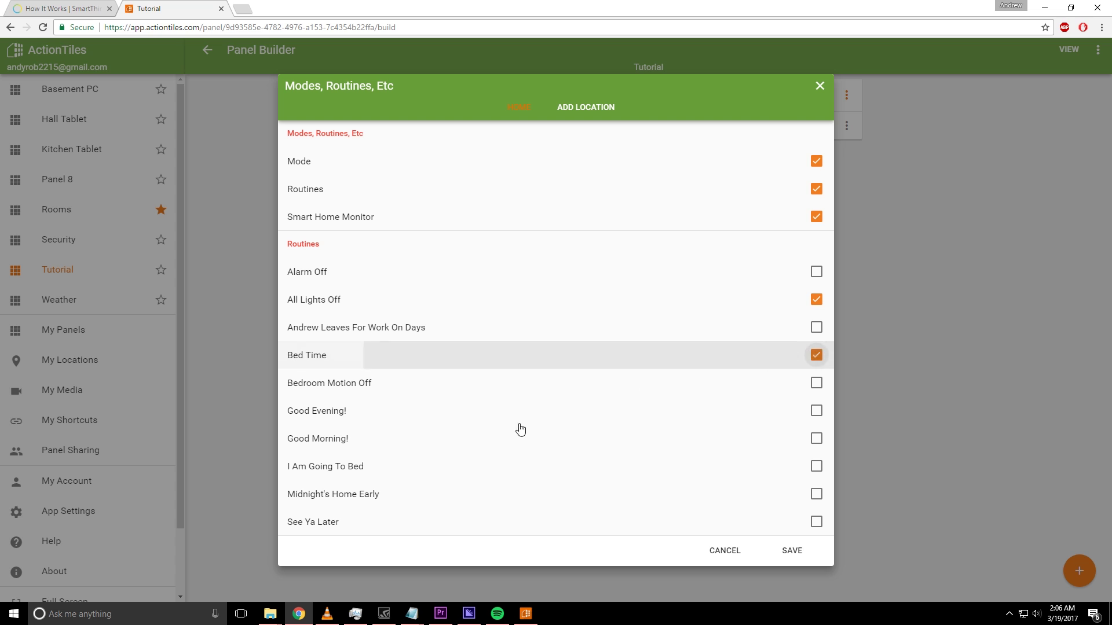
click(816, 438)
click(793, 551)
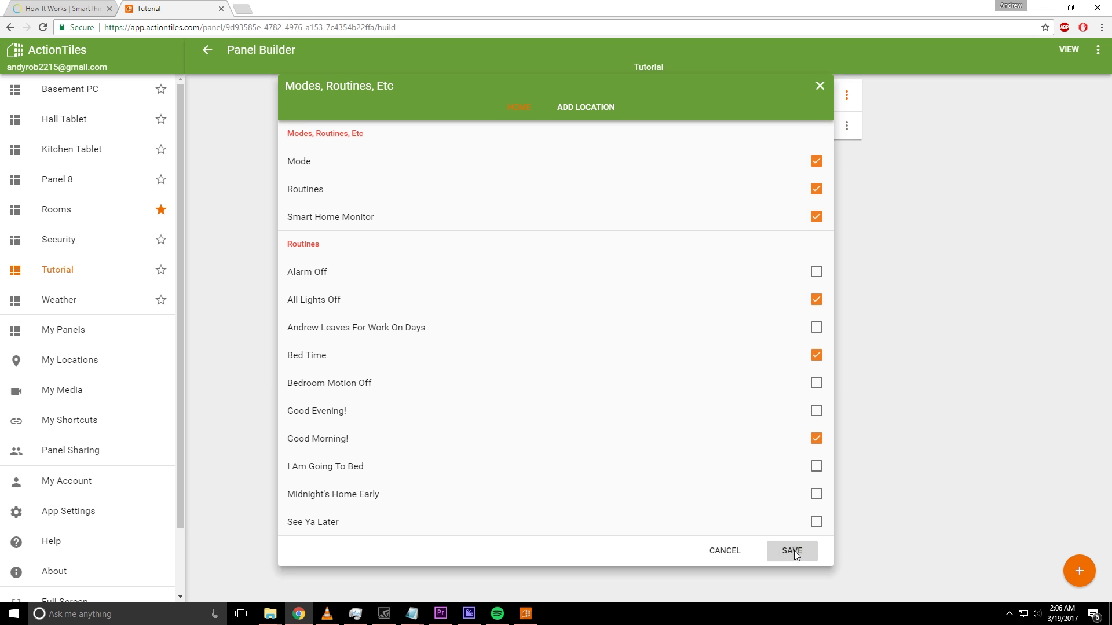
Step: Start adding things to the Home tileset and select the Above Sink switch, the first Mobile Presence sensor and the first simulated opener's Garage Door Control
click(816, 95)
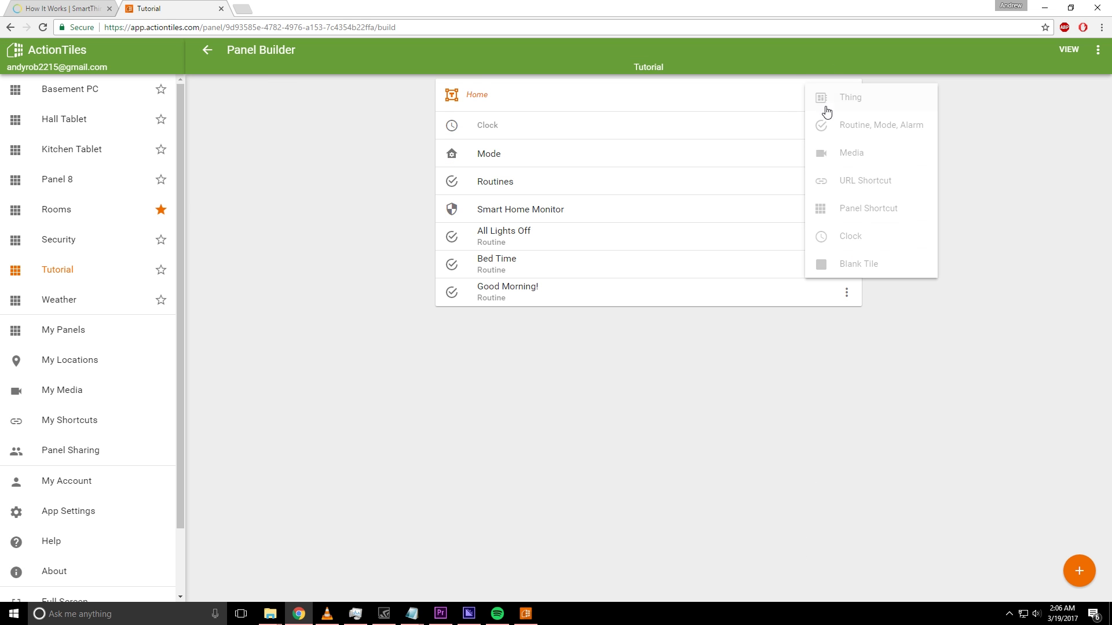
click(843, 99)
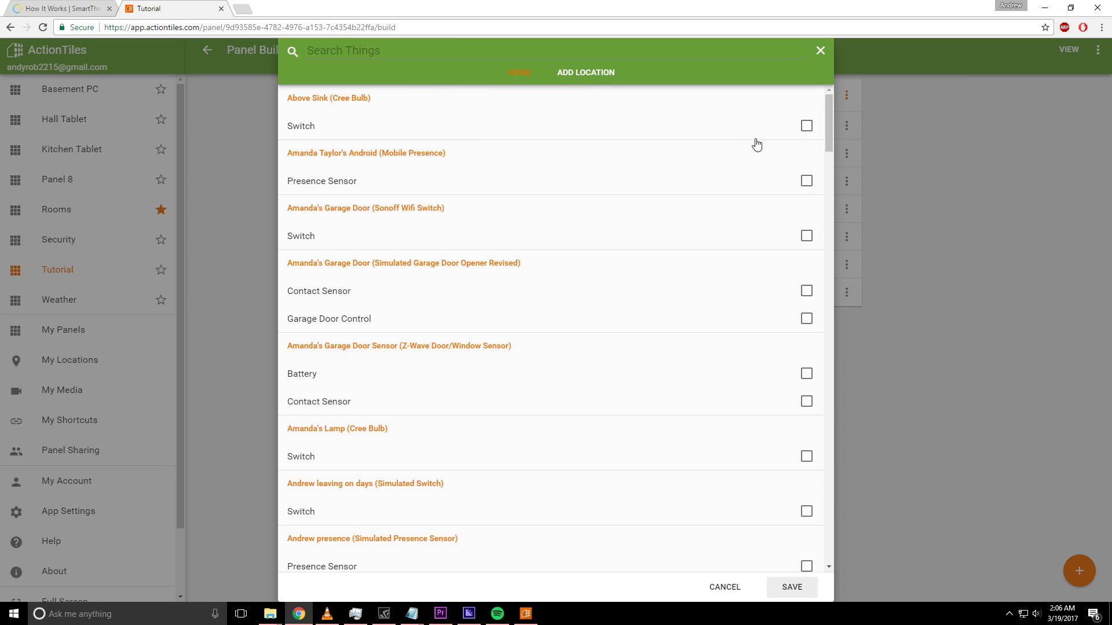
scroll(608, 264, down, 20)
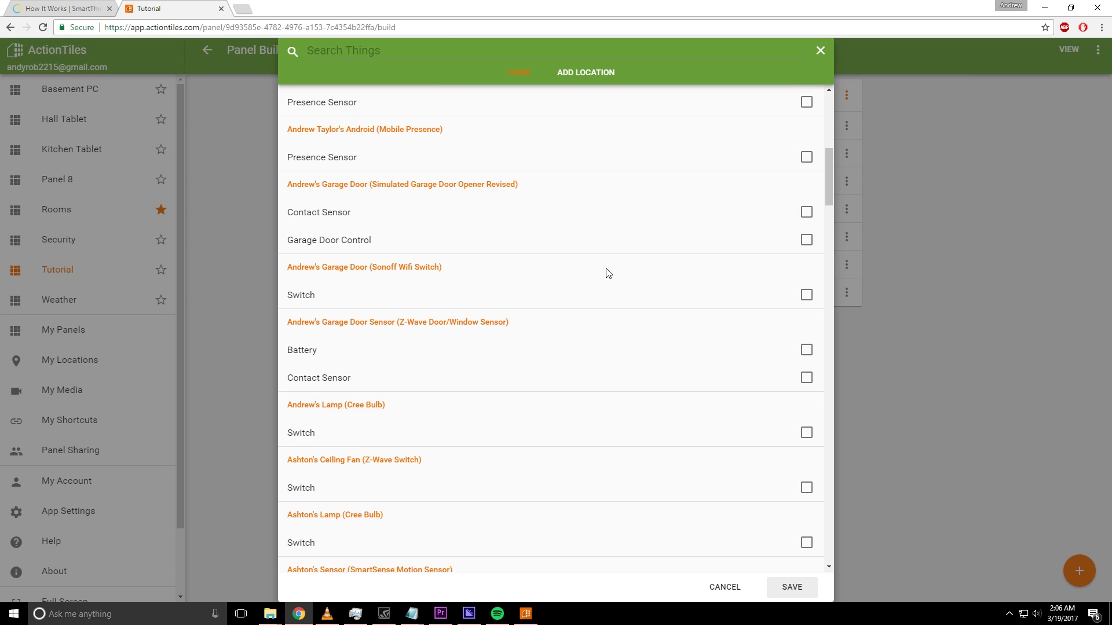
scroll(579, 285, down, 8)
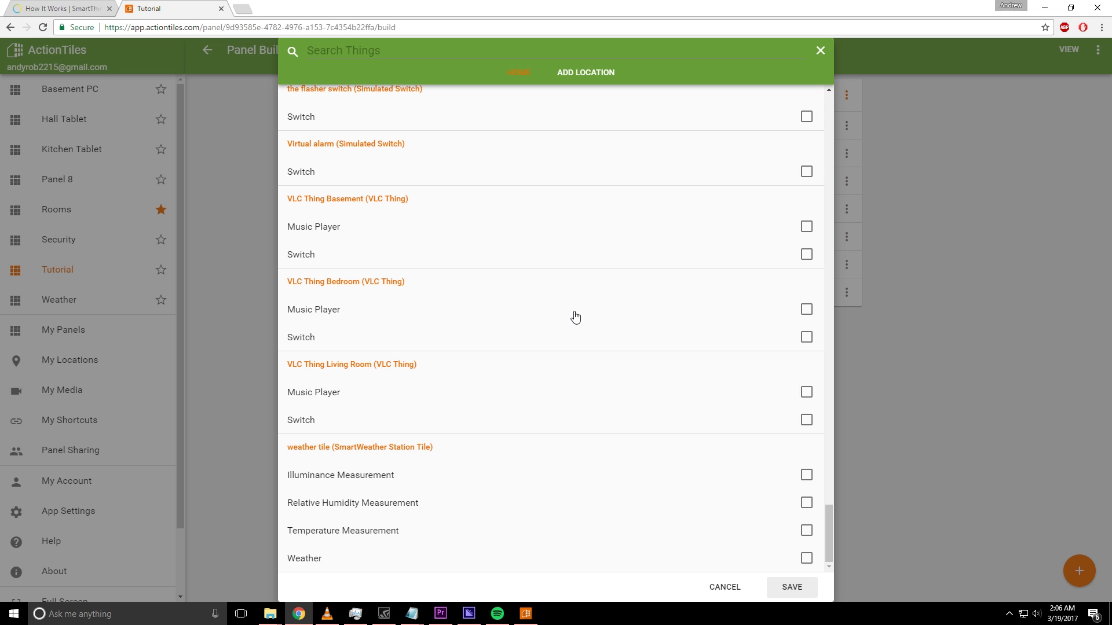
scroll(574, 315, up, 15)
scroll(576, 312, up, 15)
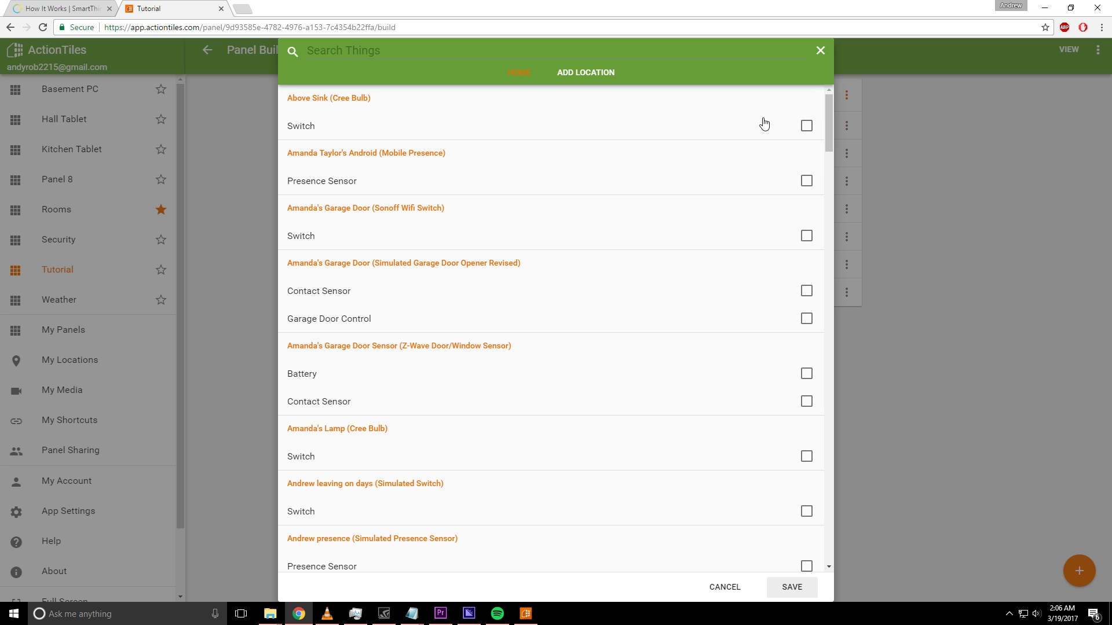
click(806, 181)
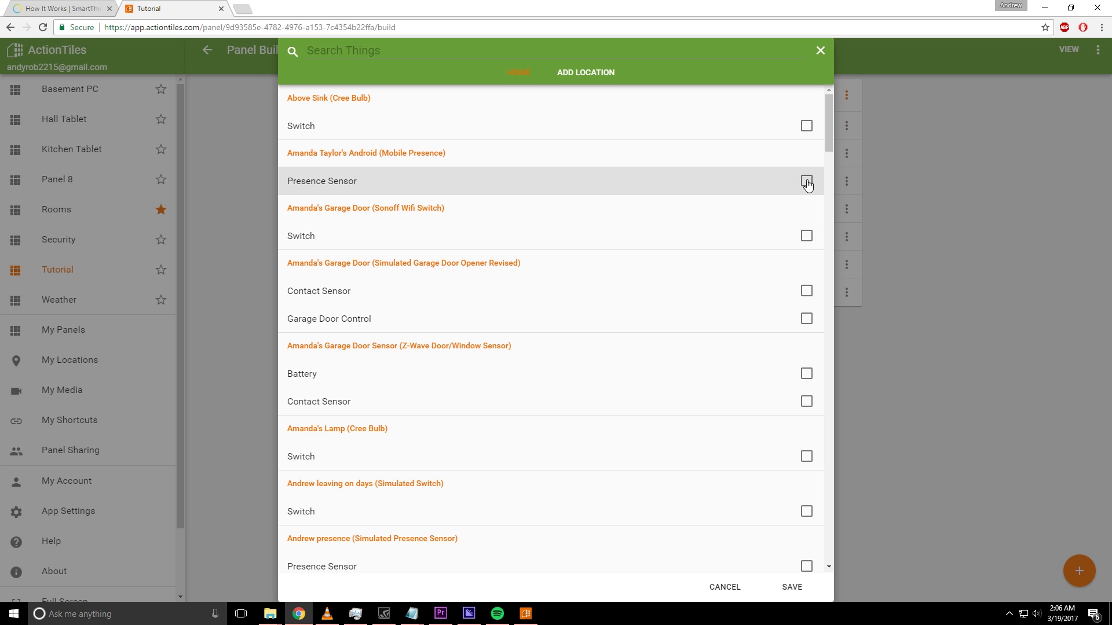
click(806, 127)
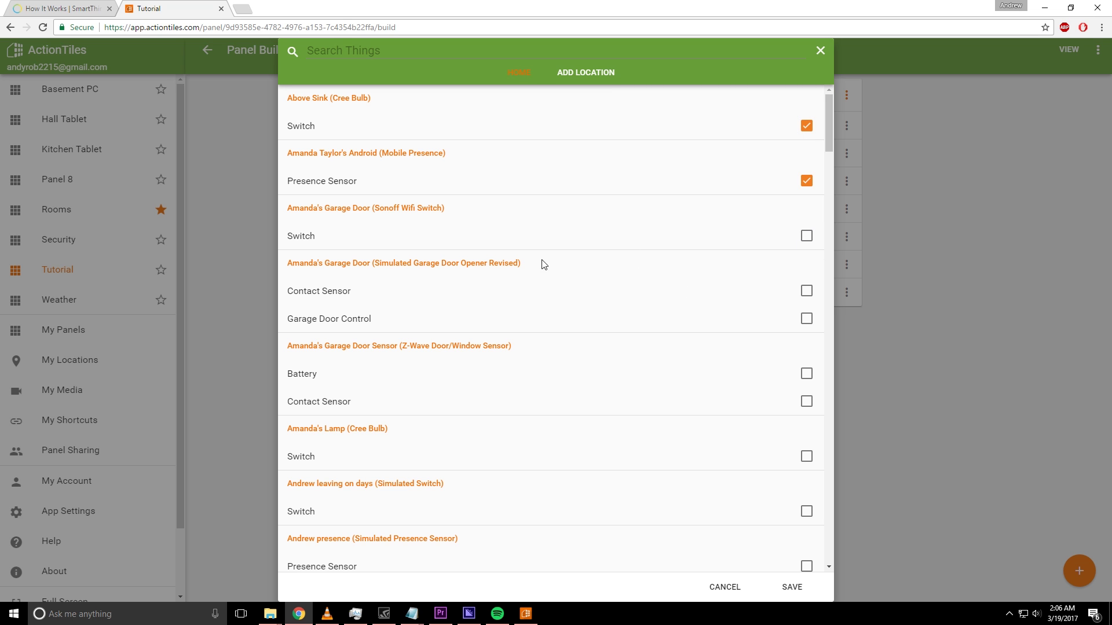
click(806, 319)
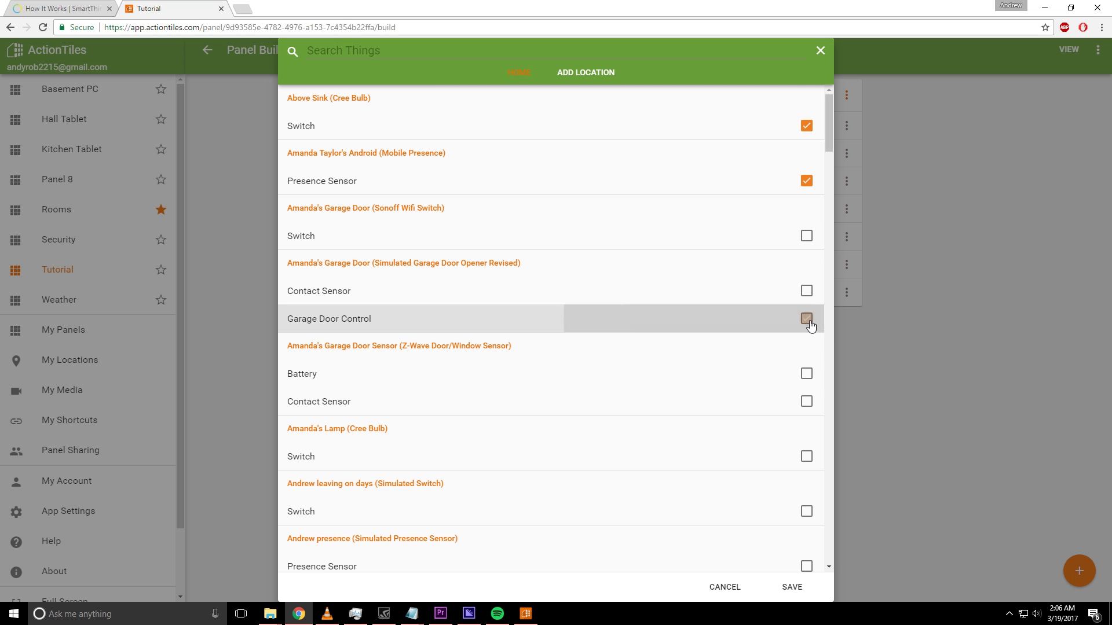
Step: Select the first personal Cree Bulb lamp's Switch, the Simulated Presence Sensor and the second simulated opener's Garage Door Control
scroll(721, 389, down, 1)
scroll(735, 394, down, 4)
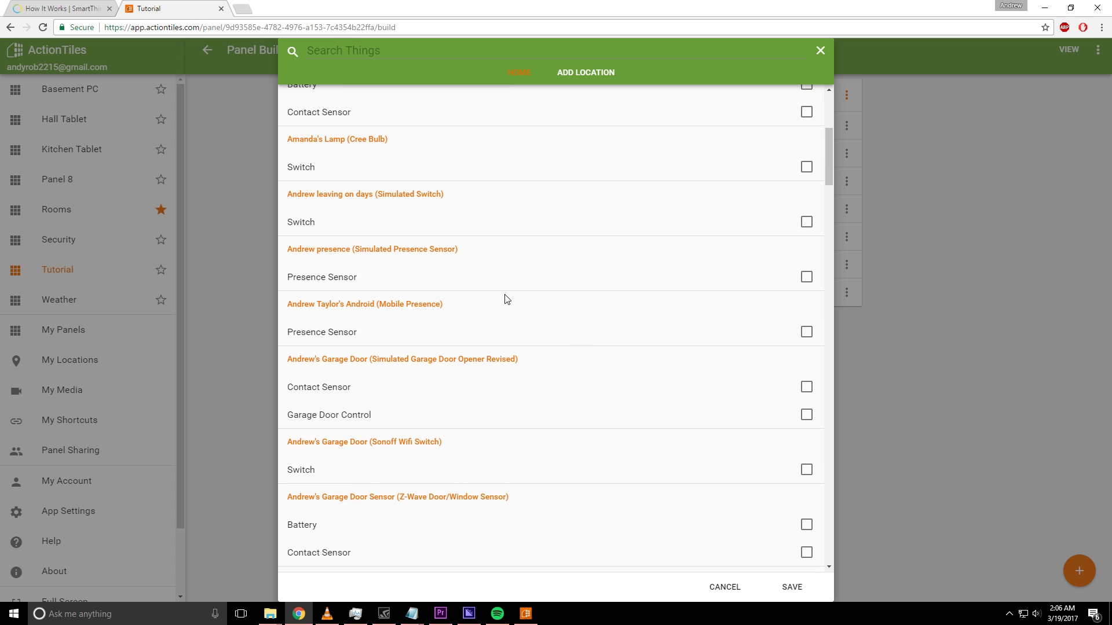
click(810, 168)
scroll(421, 274, down, 1)
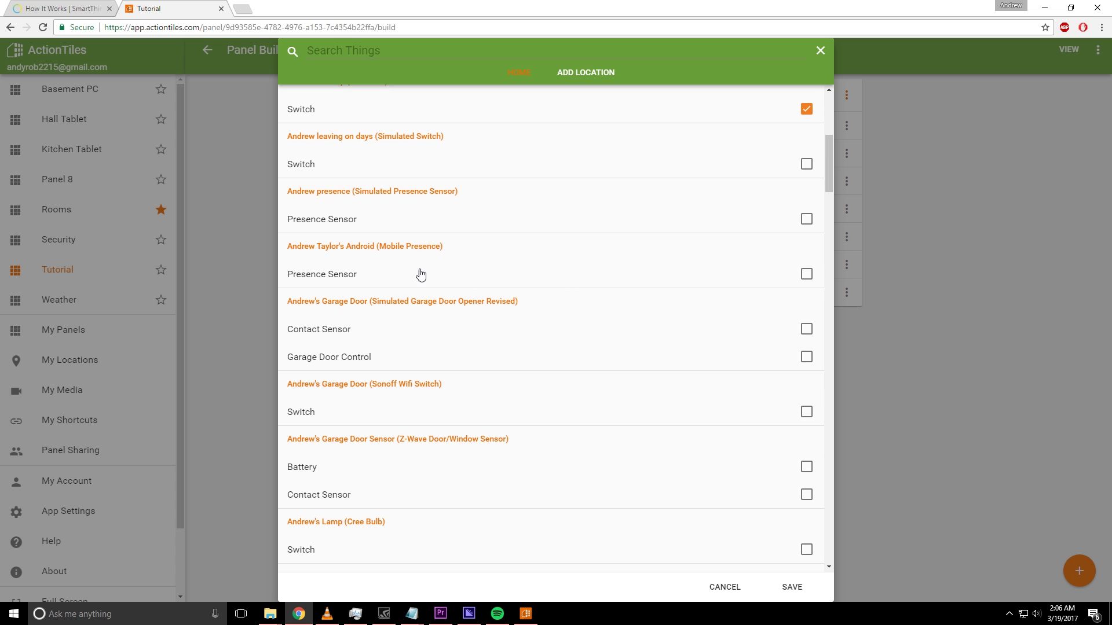
click(806, 219)
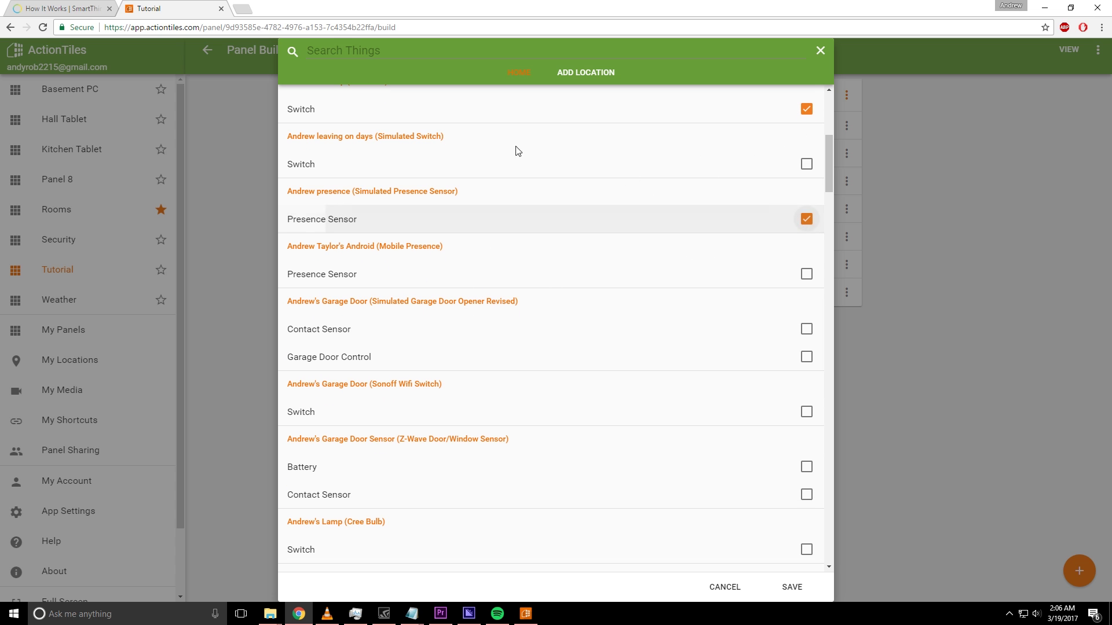
scroll(747, 310, down, 2)
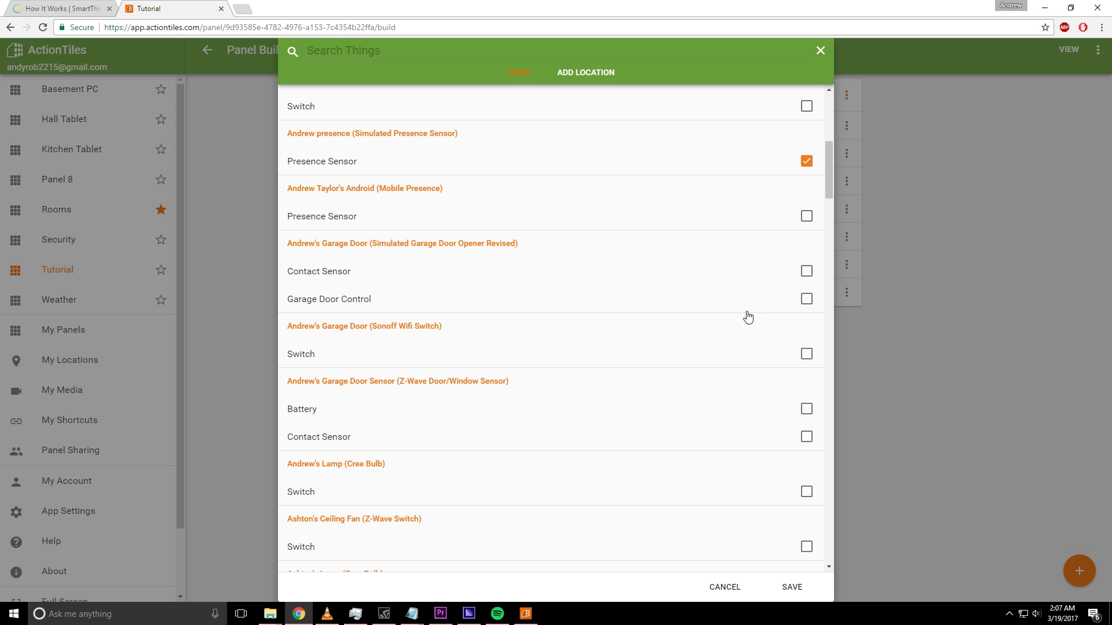
scroll(464, 208, up, 1)
click(806, 300)
scroll(524, 344, down, 2)
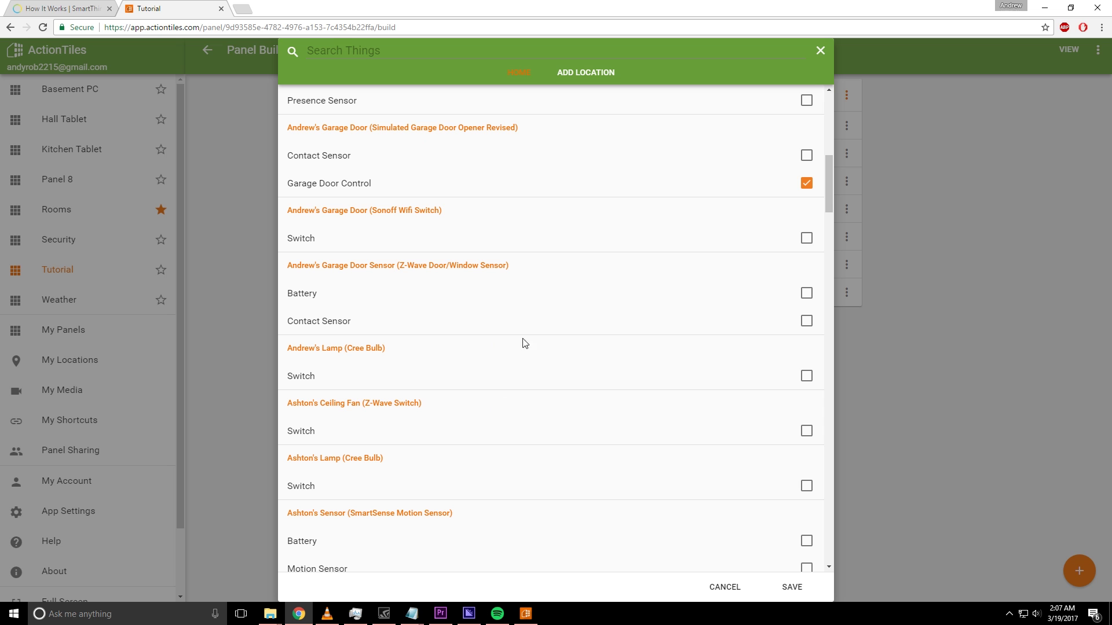
Step: Select the Switch of the second personal Cree Bulb lamp, the Z-Wave ceiling fan and the third Cree Bulb lamp below it
scroll(476, 385, down, 2)
click(805, 322)
scroll(491, 354, down, 2)
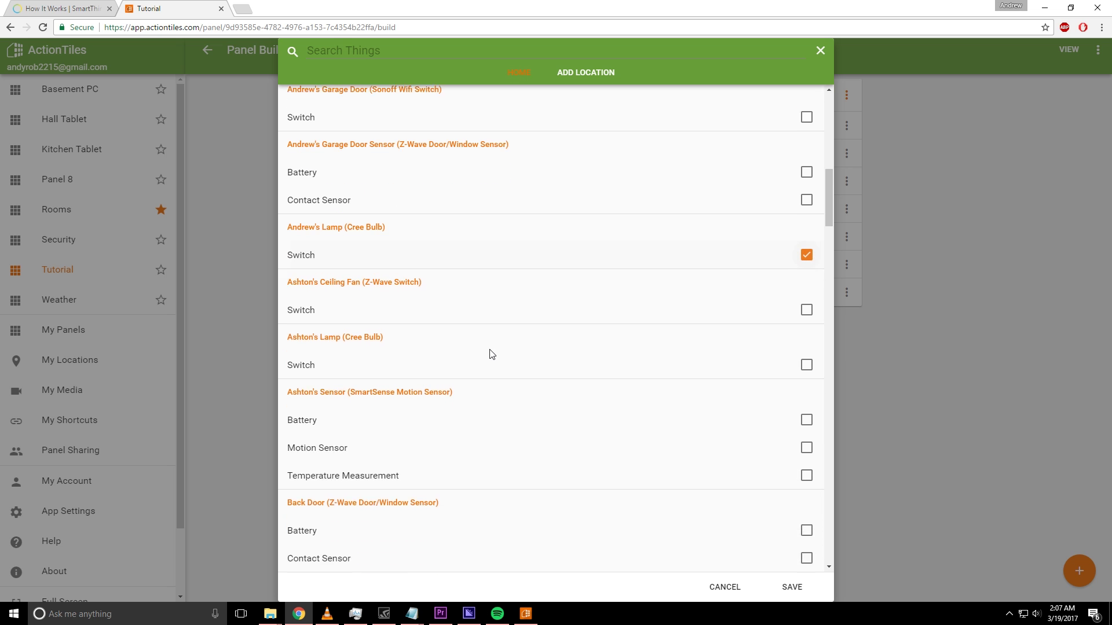
scroll(491, 355, down, 1)
click(800, 259)
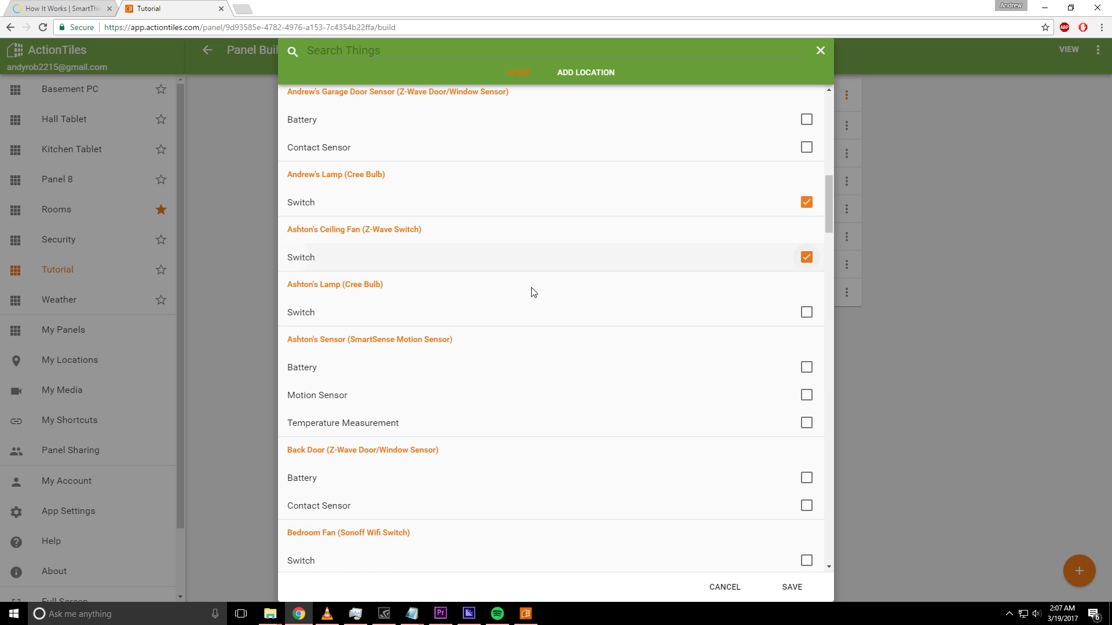
scroll(529, 299, down, 2)
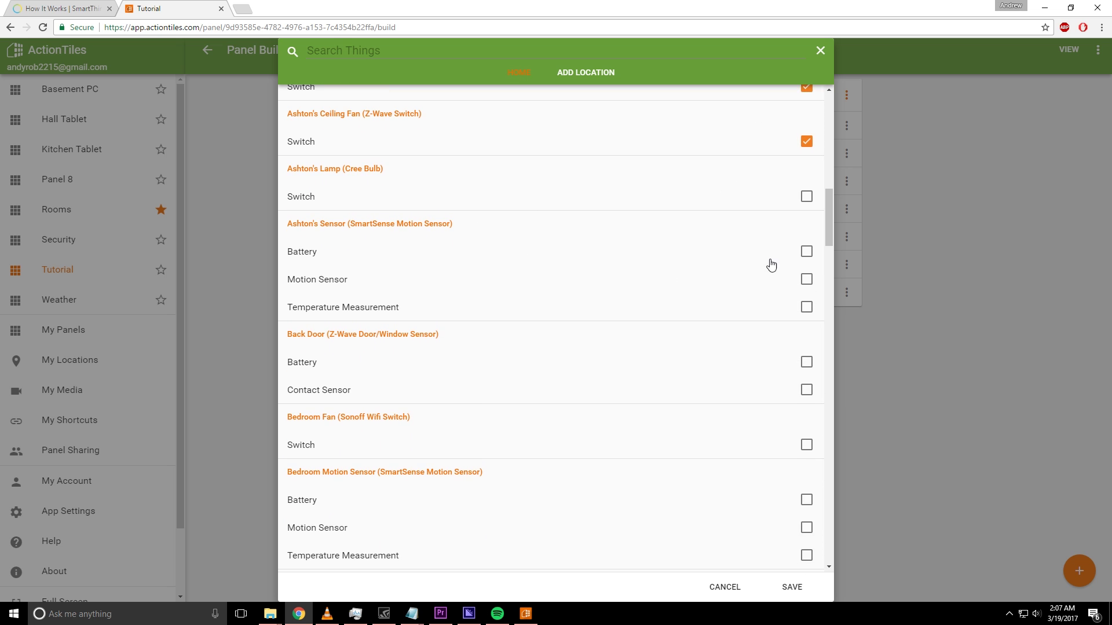
click(804, 198)
scroll(539, 294, down, 2)
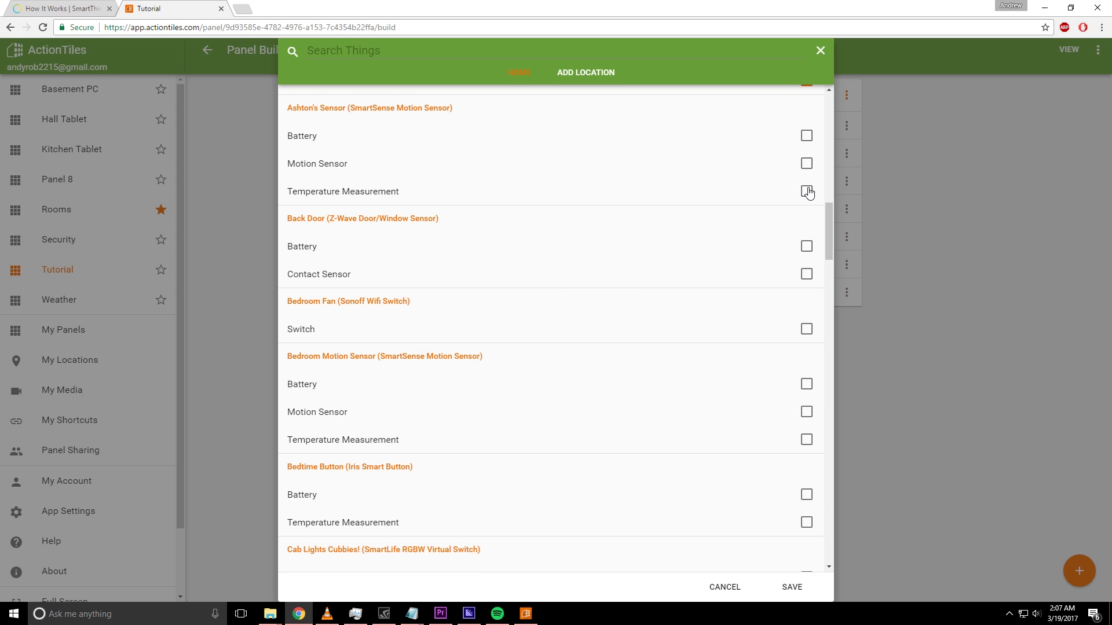
Step: Select the Back Door Contact Sensor, the Bedroom Fan Switch, and the Bedroom Motion Sensor's Motion Sensor and Temperature Measurement
click(807, 274)
click(807, 330)
scroll(525, 379, down, 2)
click(807, 296)
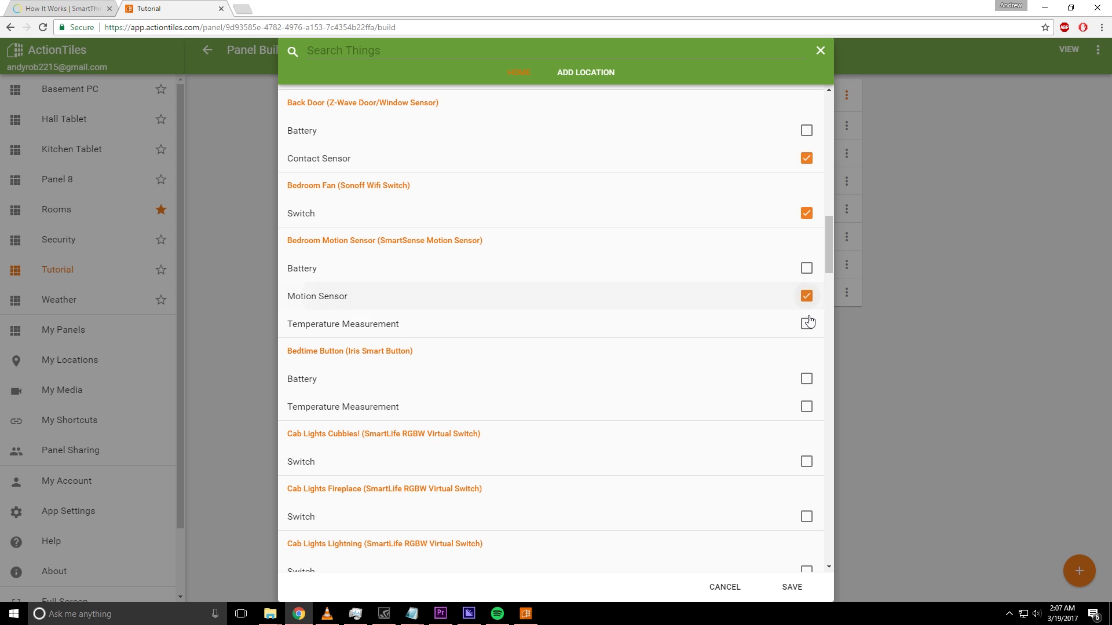
click(806, 323)
scroll(458, 413, down, 2)
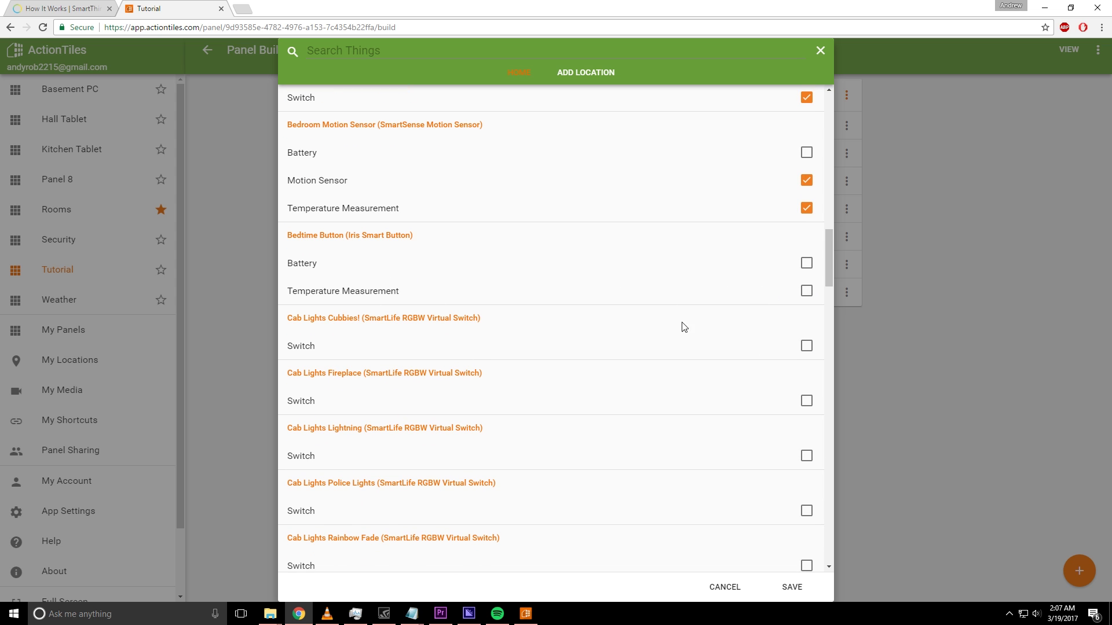
Step: Select the Switch of Cabinet Lights (SmartLife RGBW Controller) and of the Hallway Cree Bulb
scroll(660, 330, down, 3)
scroll(643, 334, down, 4)
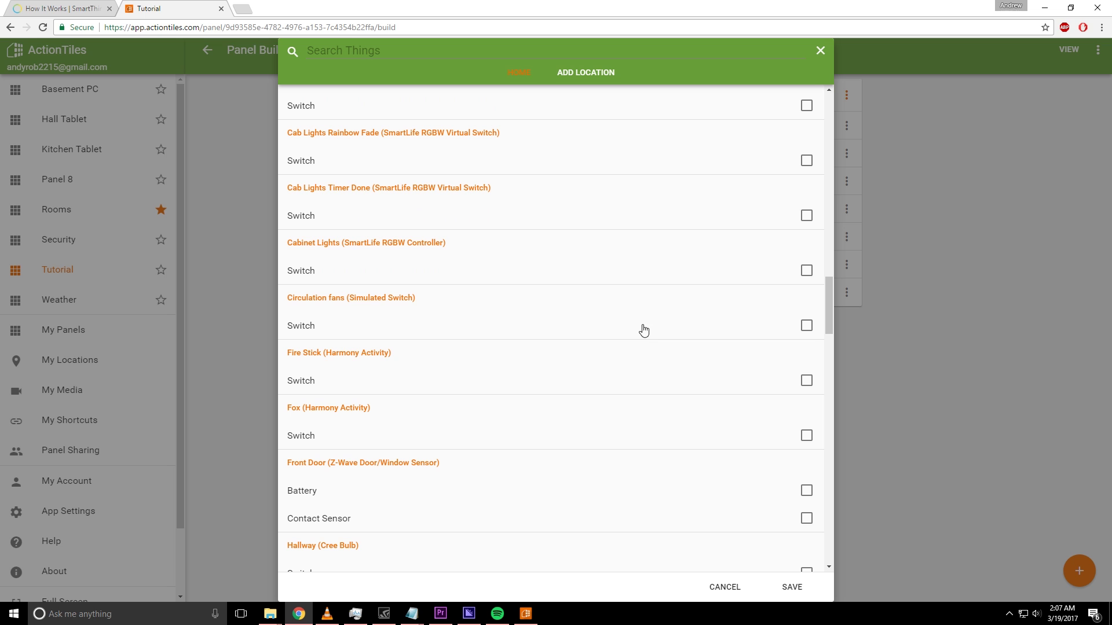
click(777, 269)
scroll(464, 371, down, 1)
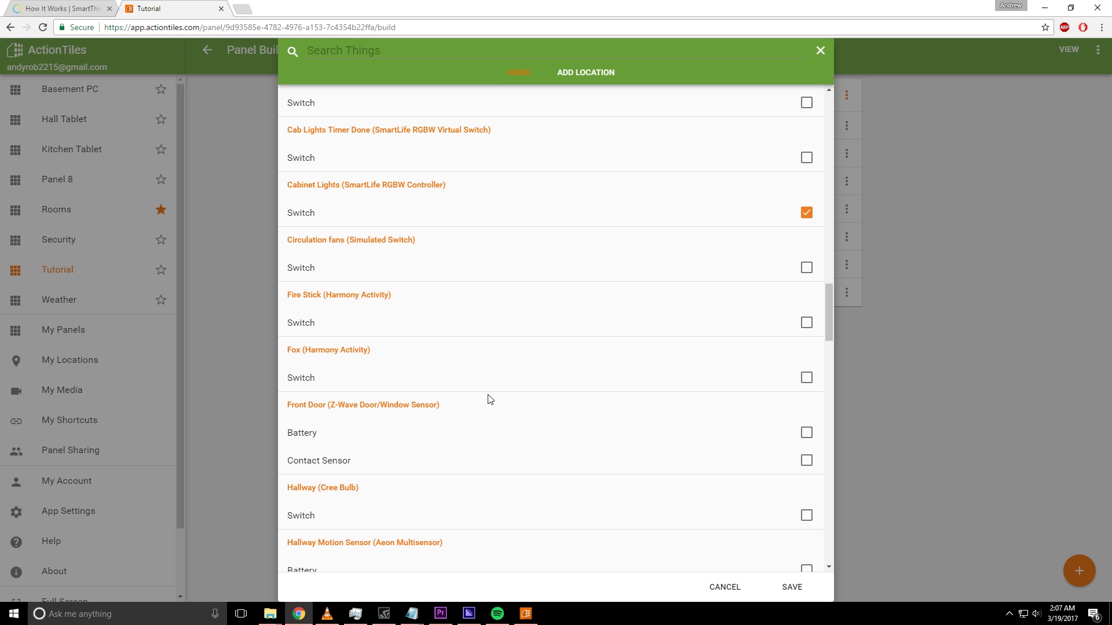
scroll(505, 335, down, 1)
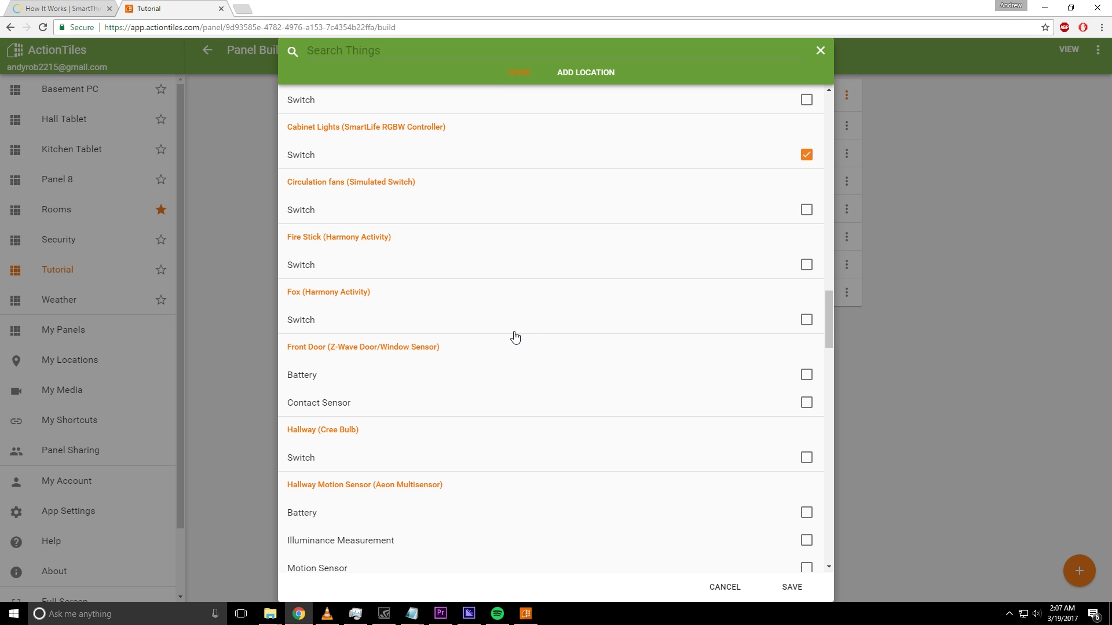
scroll(700, 345, down, 3)
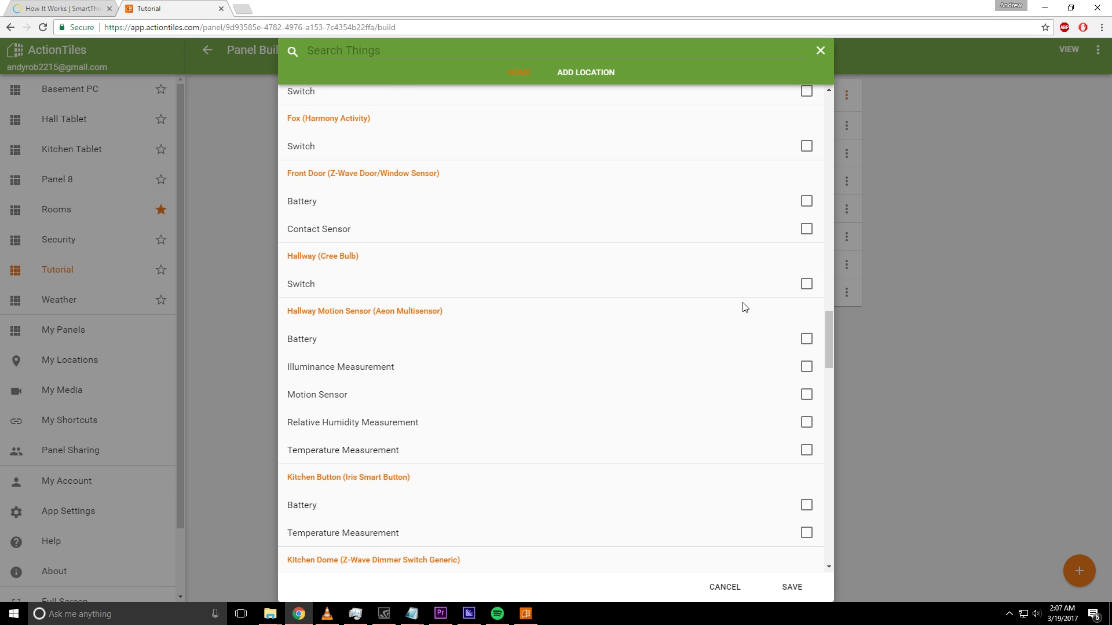
click(806, 285)
scroll(529, 416, down, 4)
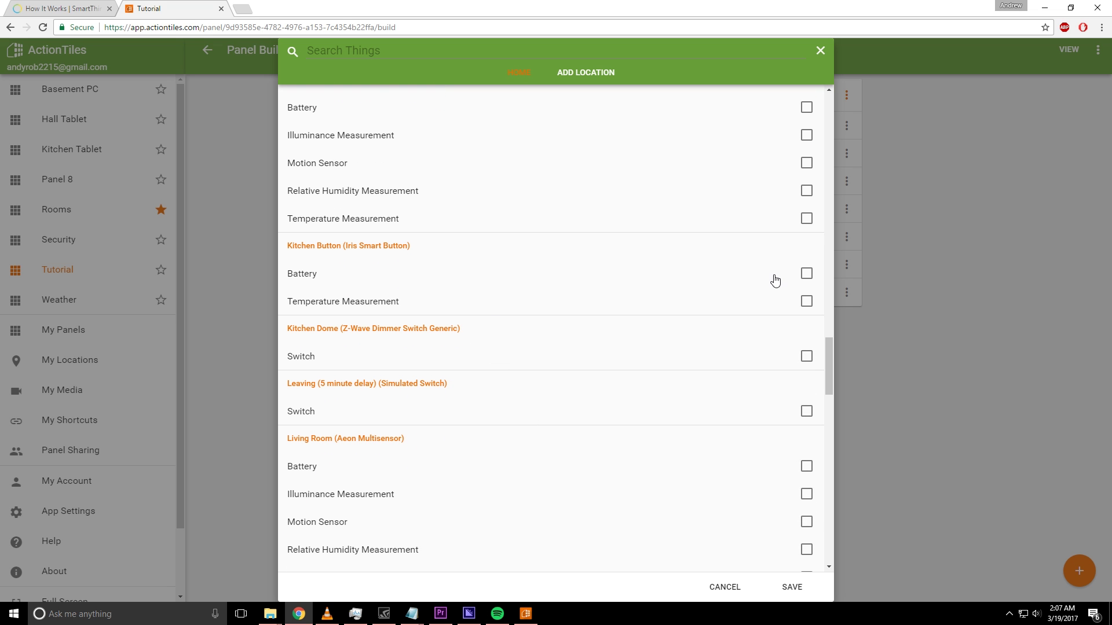
Step: Select the Mailbox sensor's Acceleration Sensor, Battery, Contact Sensor and Temperature Measurement
scroll(372, 318, down, 3)
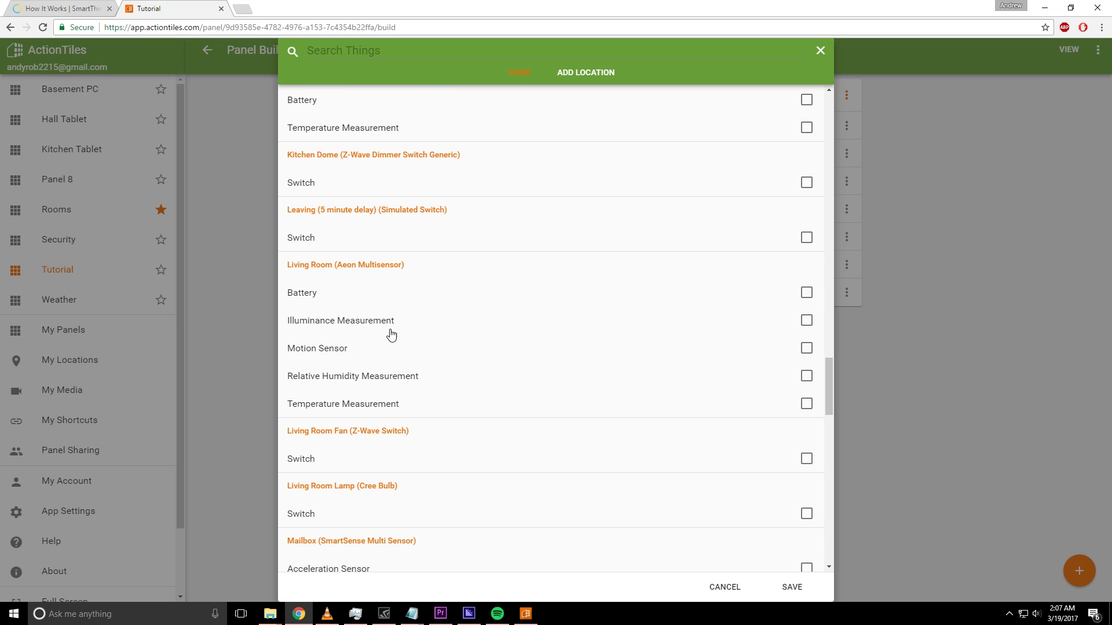
scroll(497, 323, down, 5)
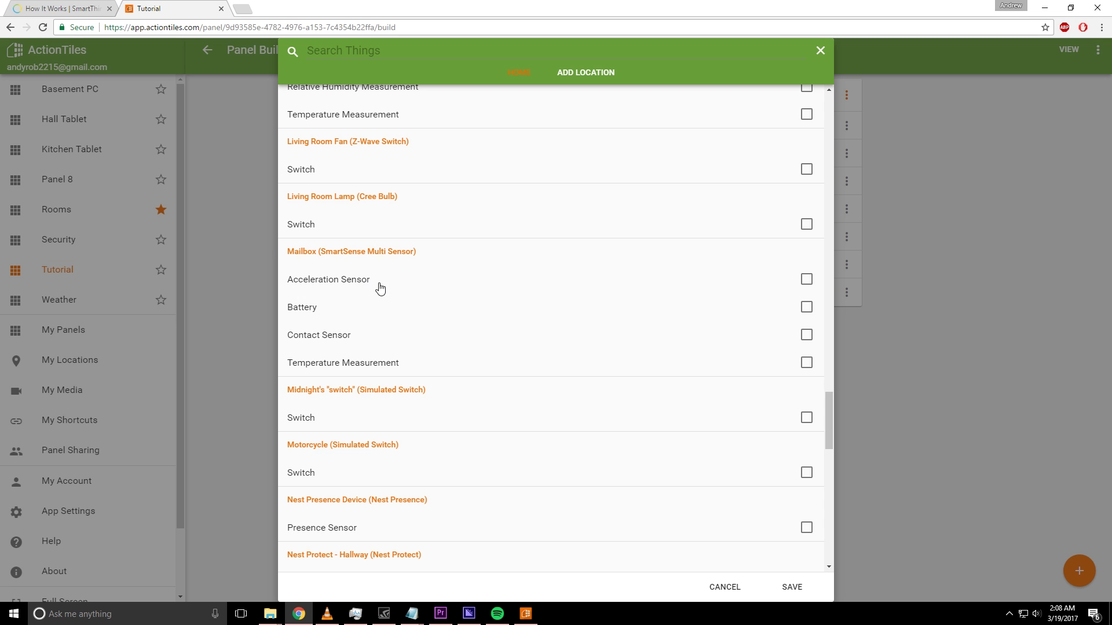
click(806, 280)
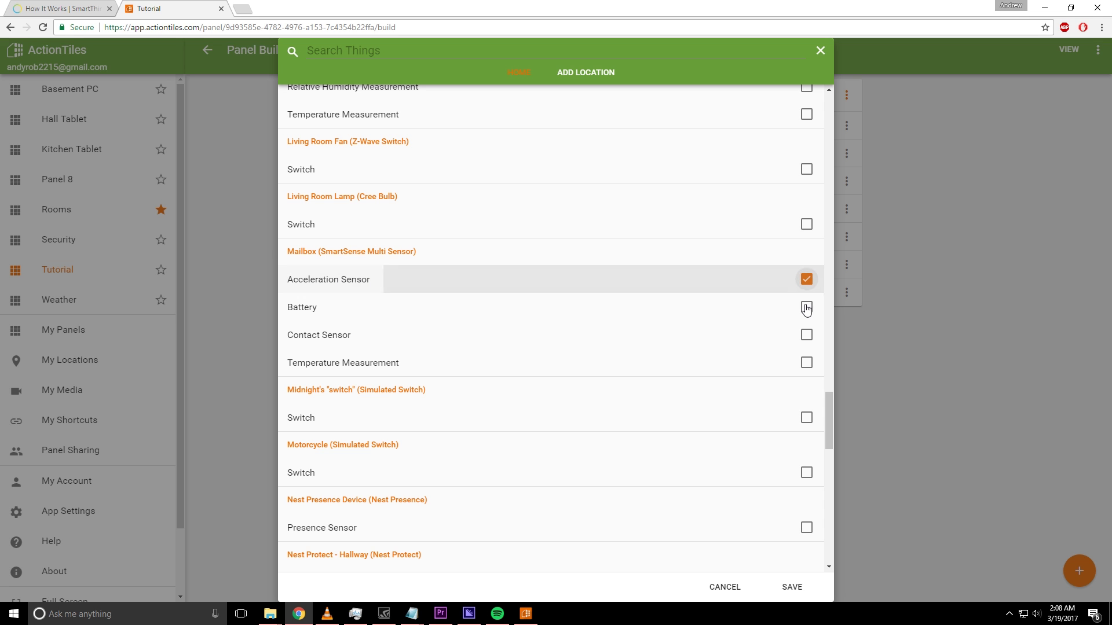
click(806, 307)
click(806, 334)
click(805, 363)
scroll(399, 348, down, 2)
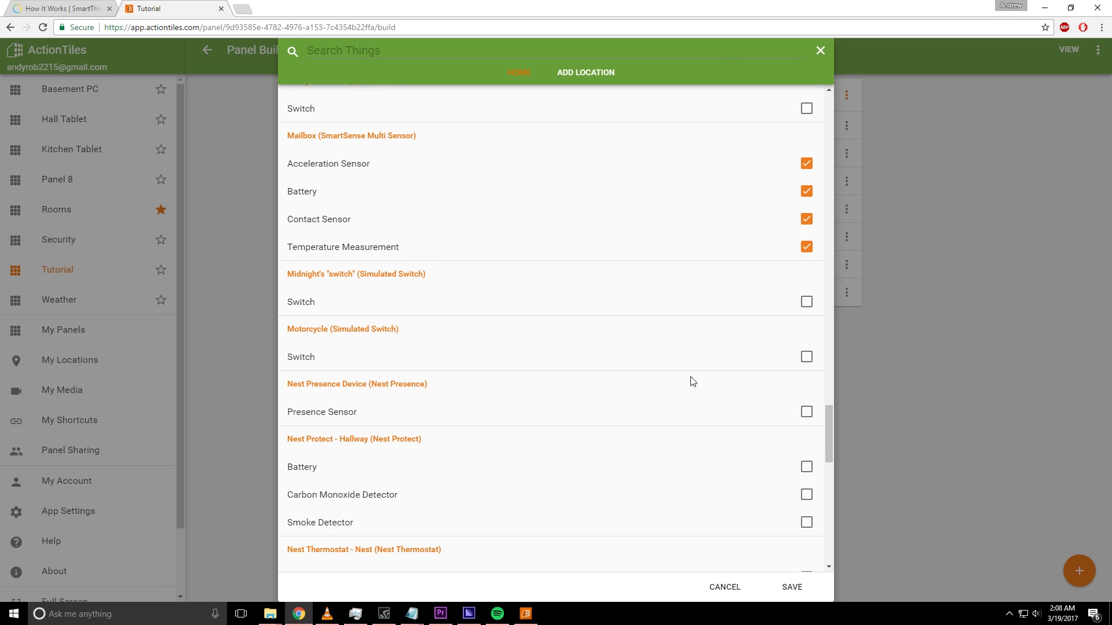
Step: Select the Smoke Detector and Carbon Monoxide Detector of Nest Protect - Hallway
scroll(614, 340, down, 3)
scroll(615, 341, up, 1)
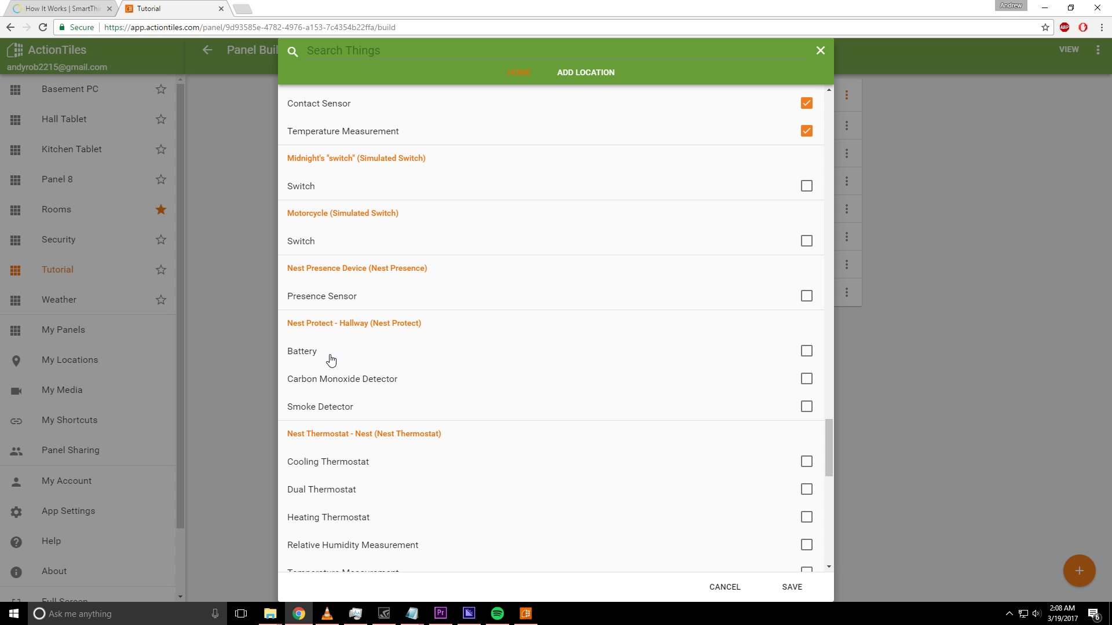
drag(830, 424, 831, 426)
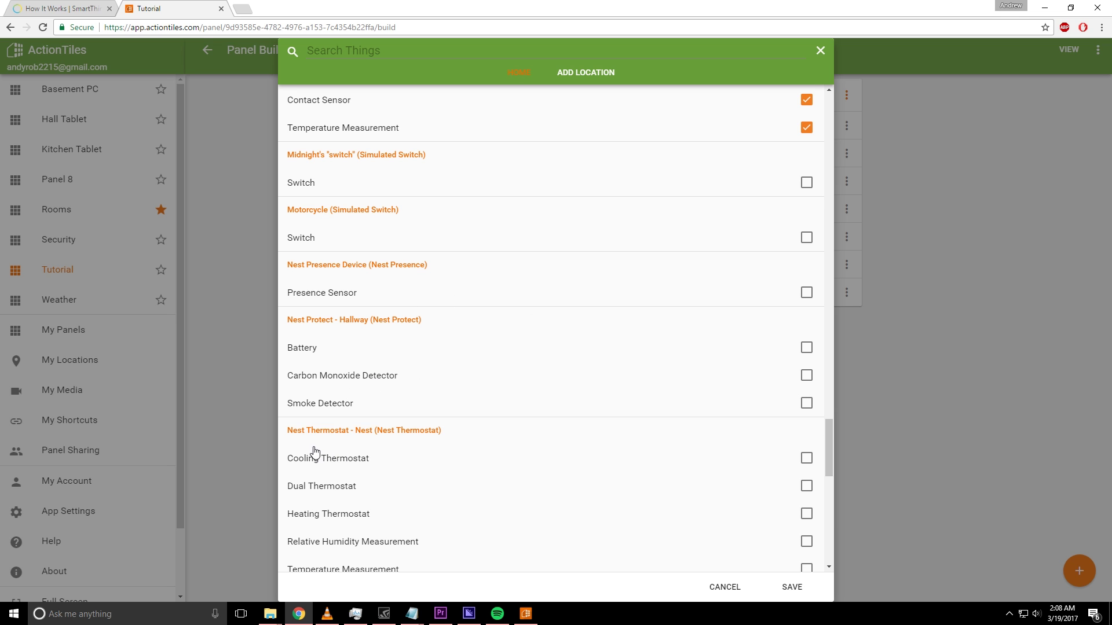
click(807, 403)
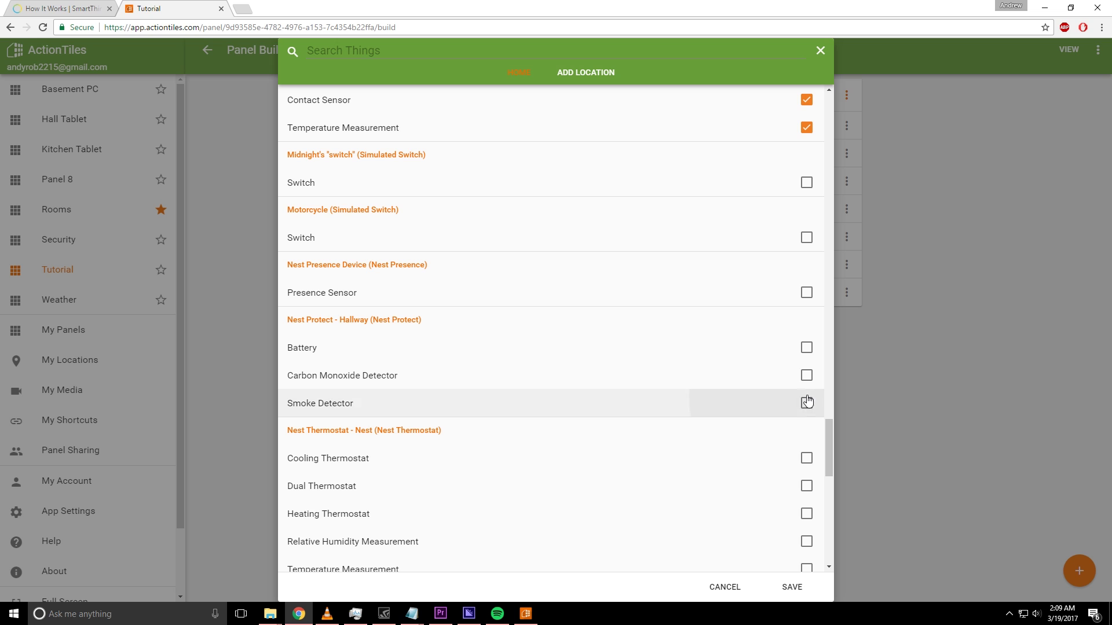
click(807, 375)
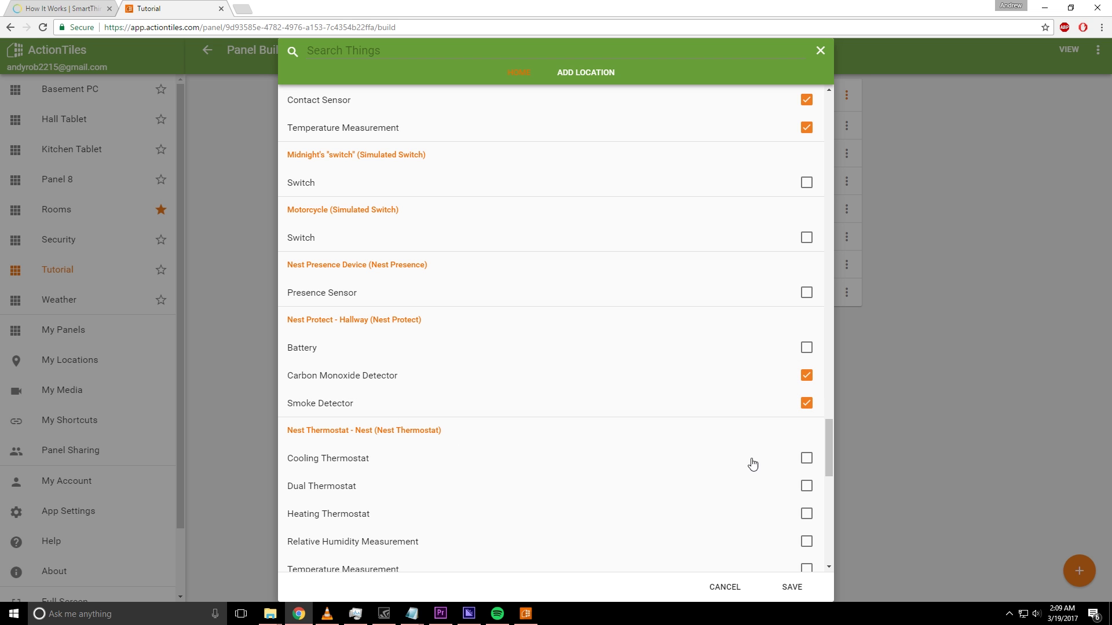
Step: Select the Nest Thermostat's Cooling Thermostat, Dual Thermostat and Heating Thermostat
drag(826, 448, 827, 451)
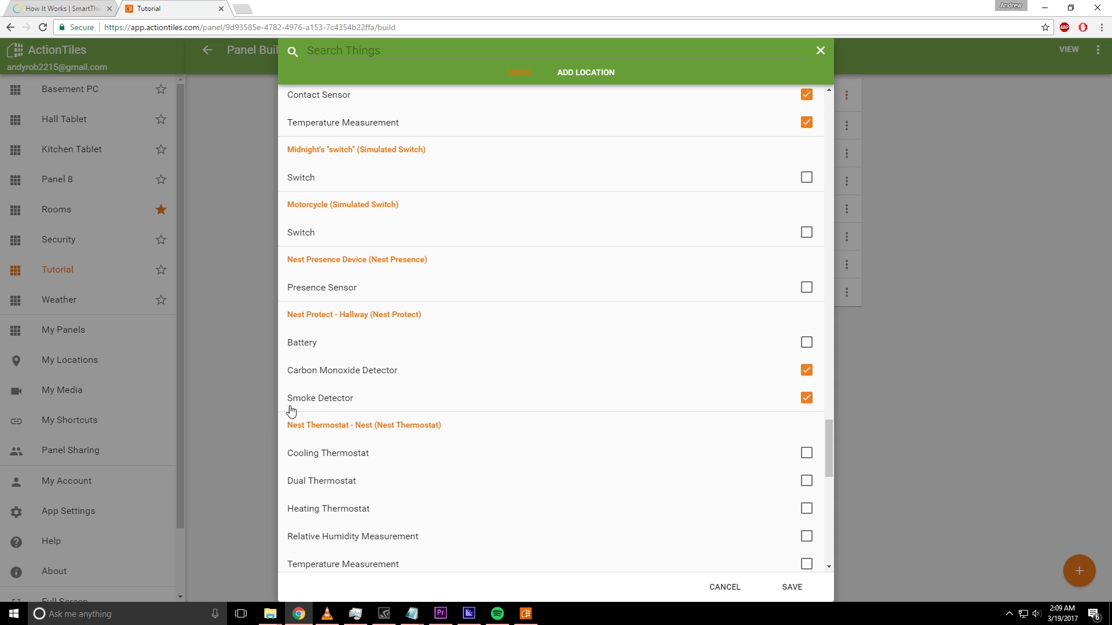
click(807, 454)
click(807, 481)
click(808, 508)
drag(828, 472, 830, 546)
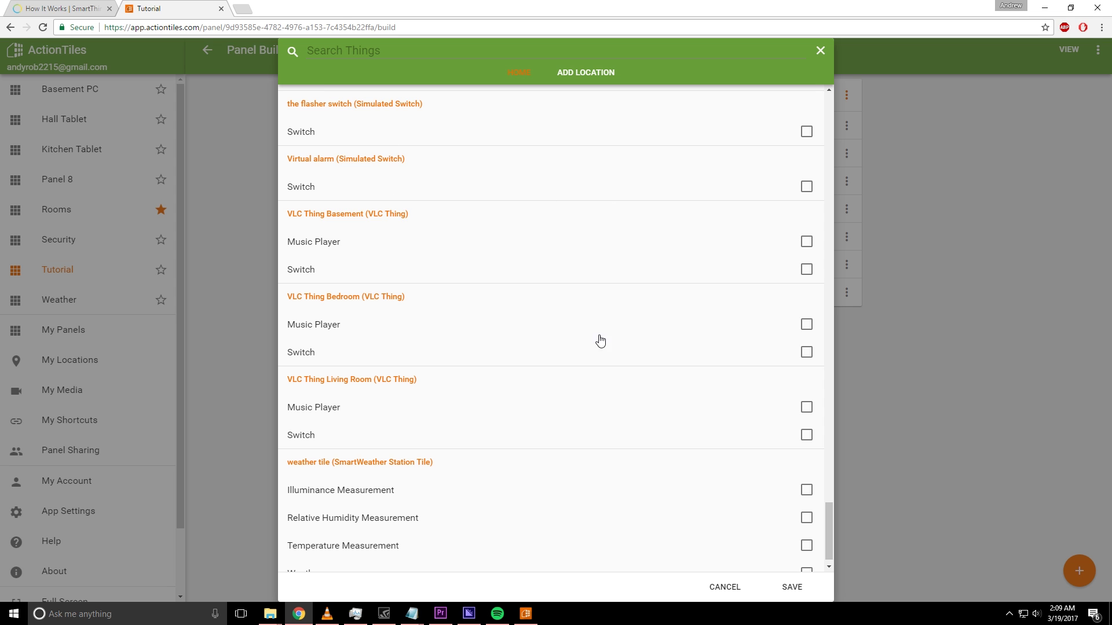
scroll(537, 432, down, 1)
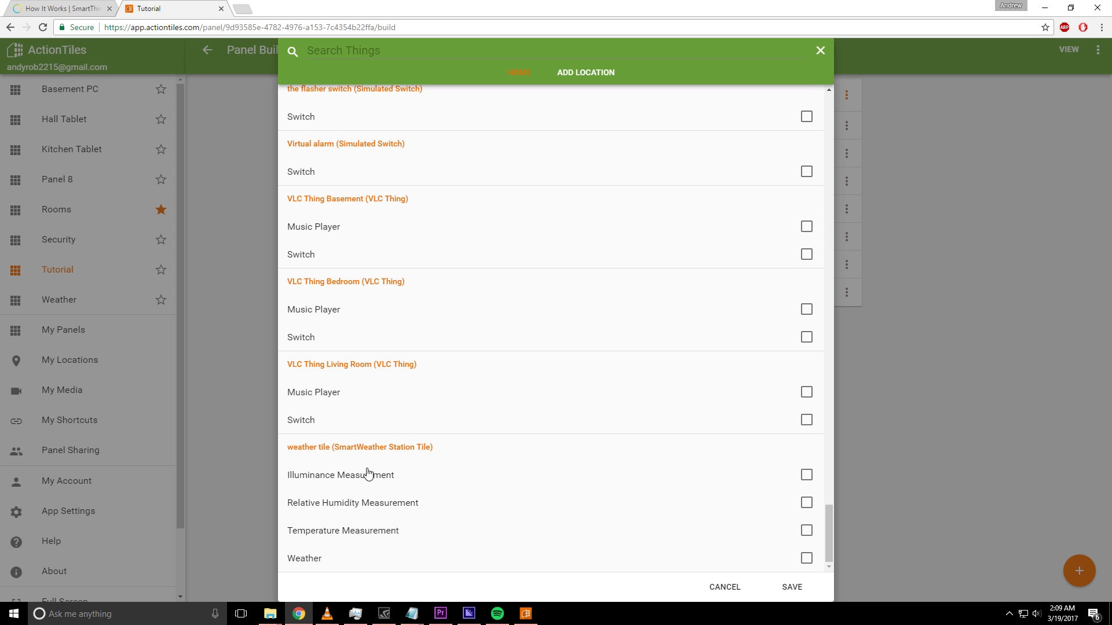
Step: Select Weather of the weather tile (SmartWeather Station Tile) and save the selected things to the Home tileset
click(806, 559)
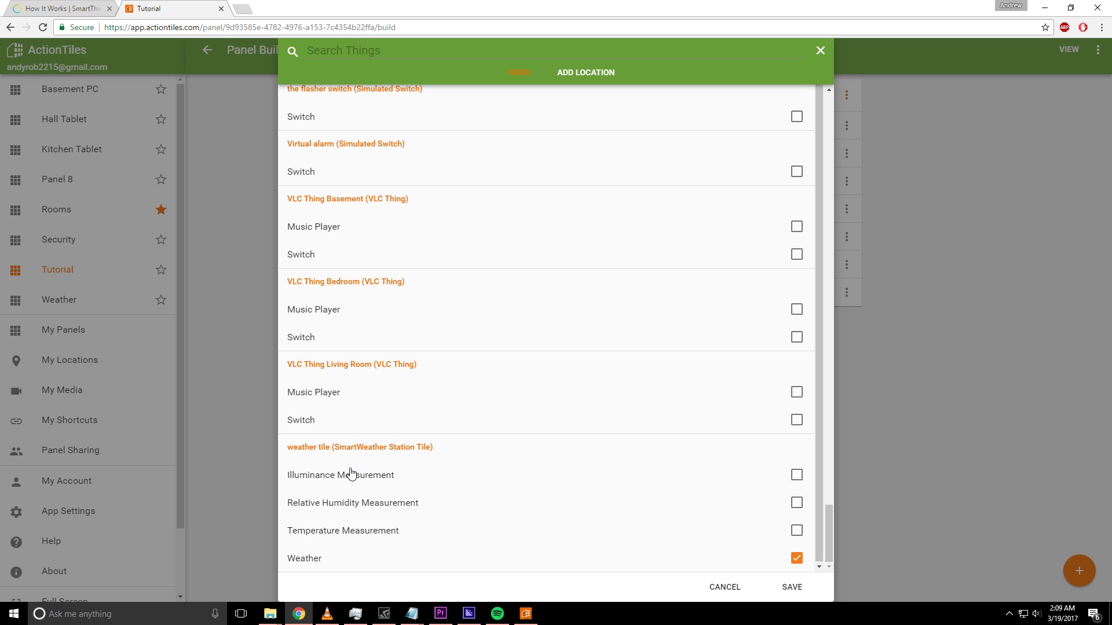
click(791, 588)
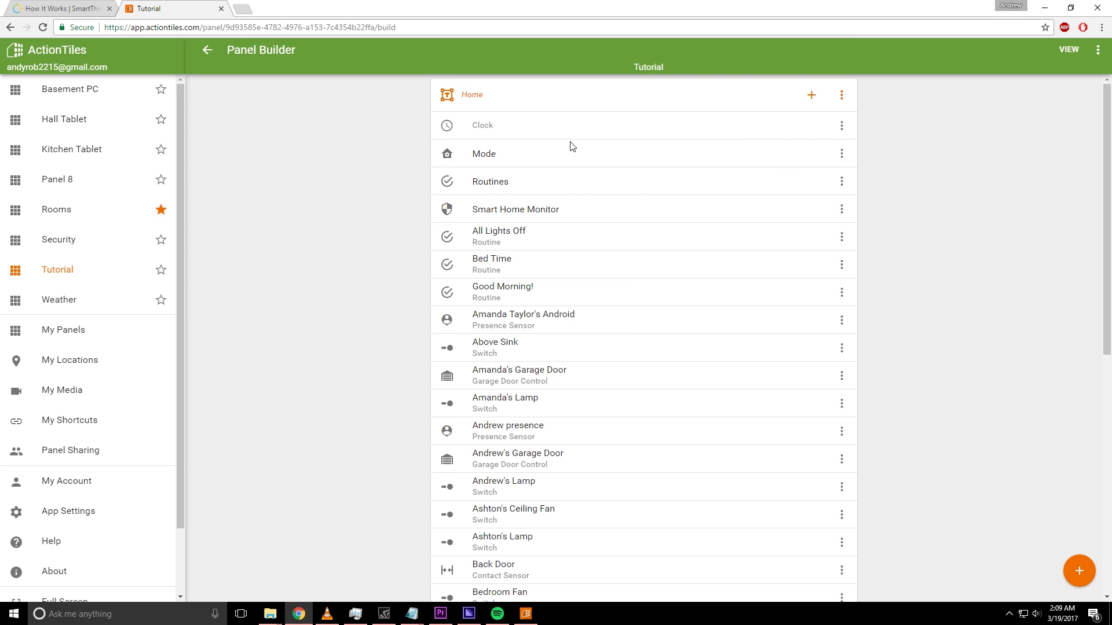
scroll(569, 148, down, 8)
scroll(493, 507, up, 8)
Step: Review the label and icon options in the All Lights Off routine's tile settings, and close them unchanged
click(843, 240)
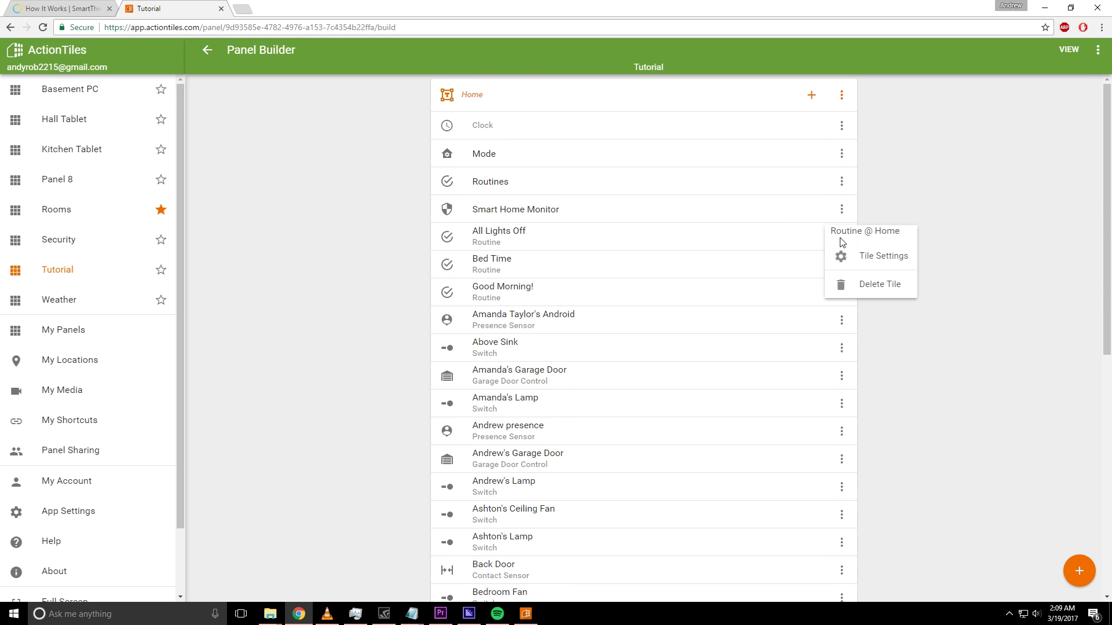
click(840, 254)
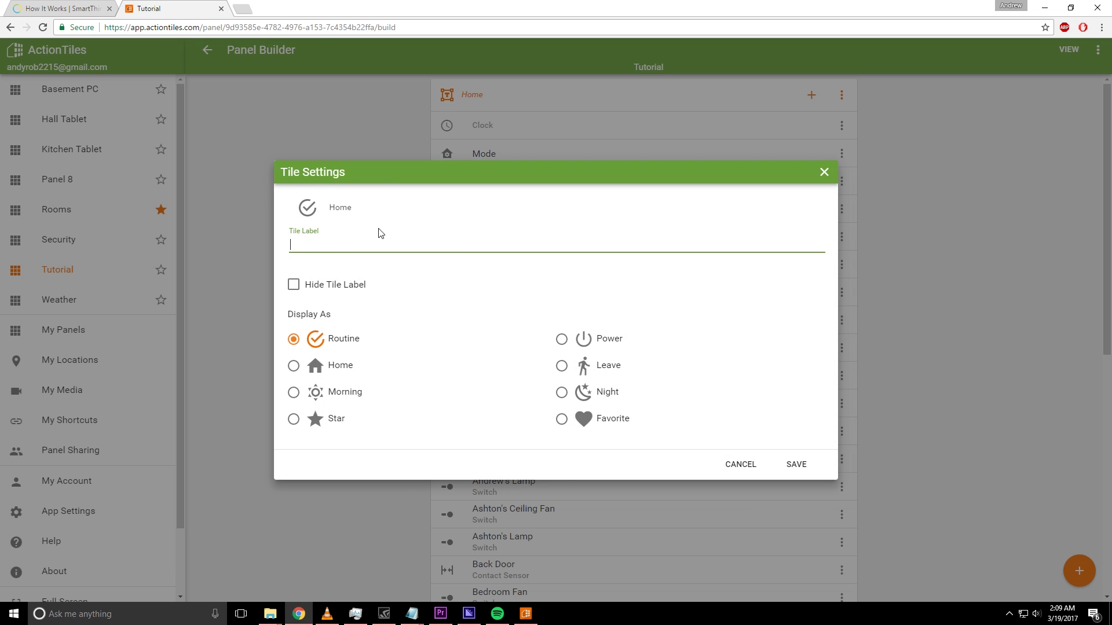
click(380, 170)
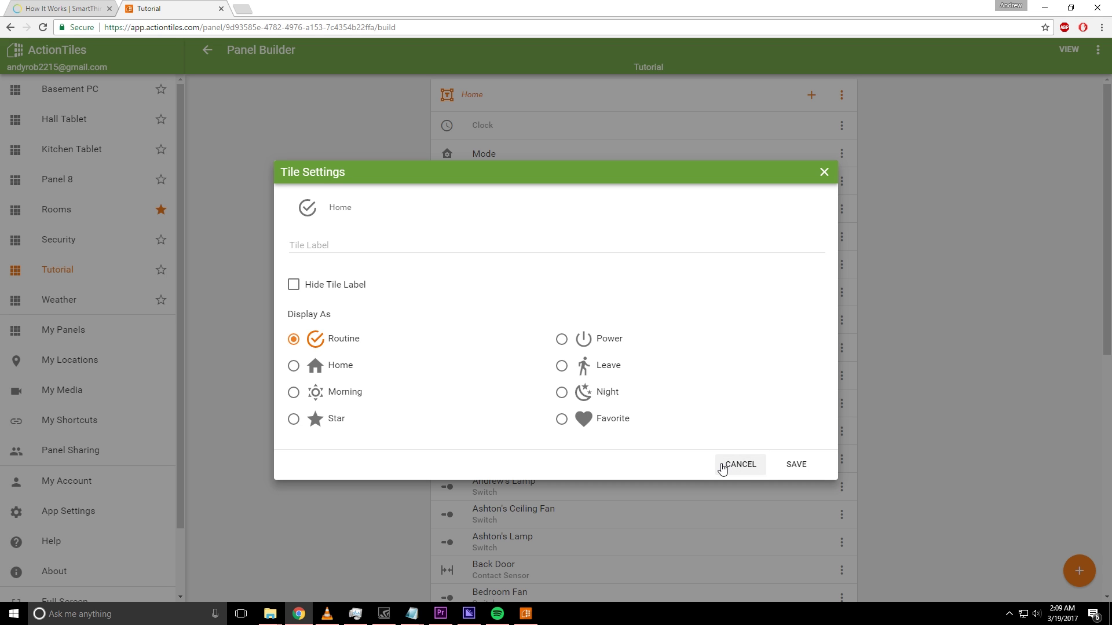
click(823, 173)
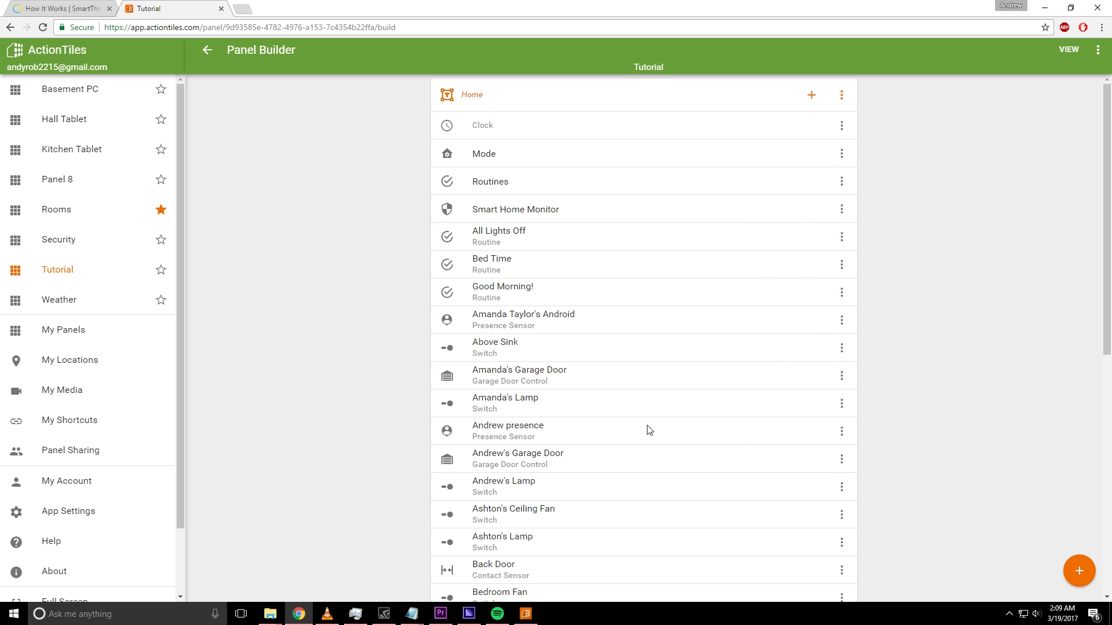
Step: Display the Simulated Presence Sensor tile as Male, label it as its owner's phone, and save the tile settings
click(841, 432)
click(839, 431)
click(288, 375)
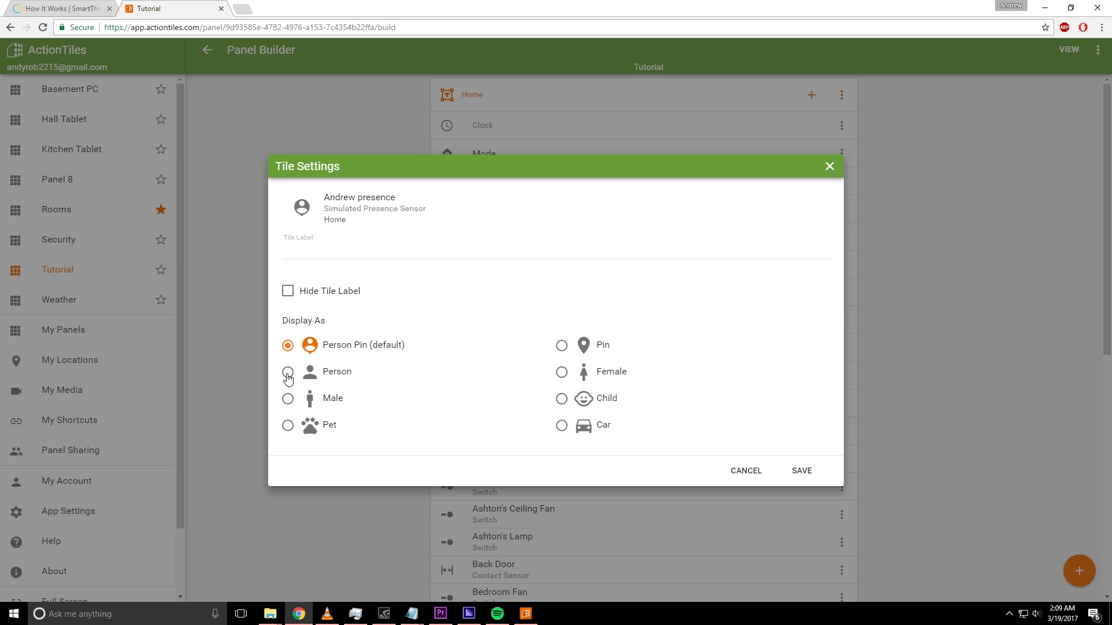
drag(302, 400, 348, 314)
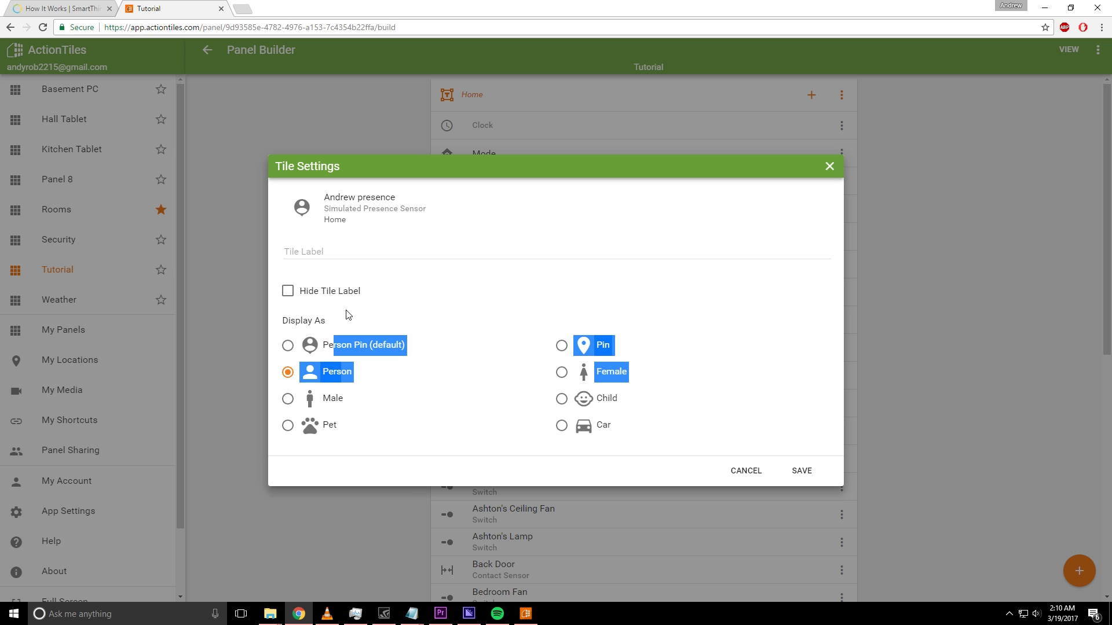
click(301, 401)
click(338, 251)
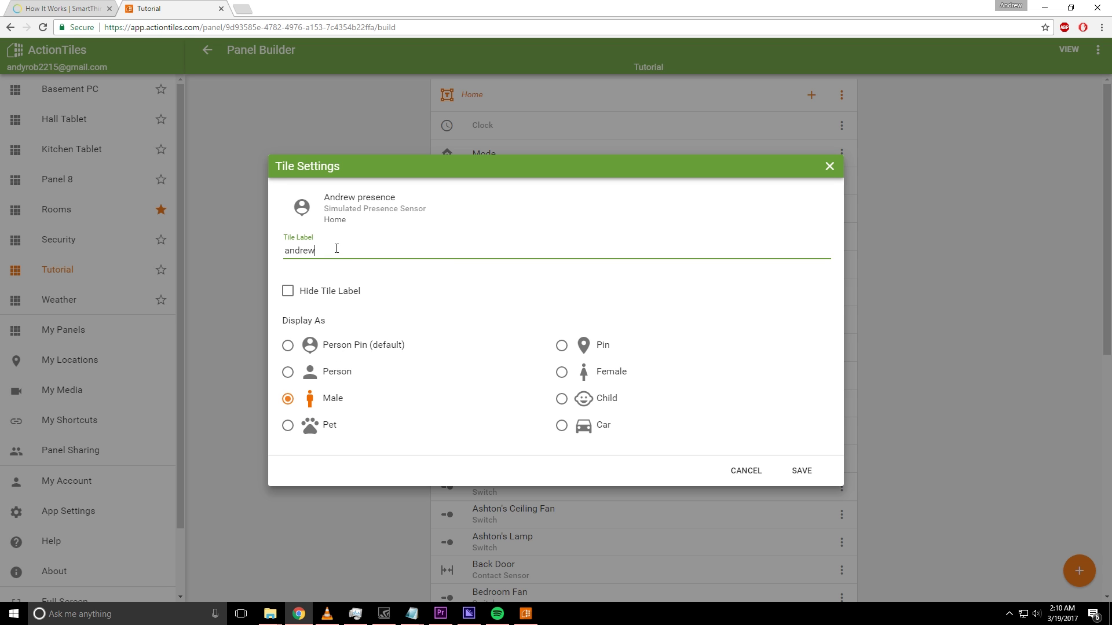
text(andrew's phone)
click(797, 478)
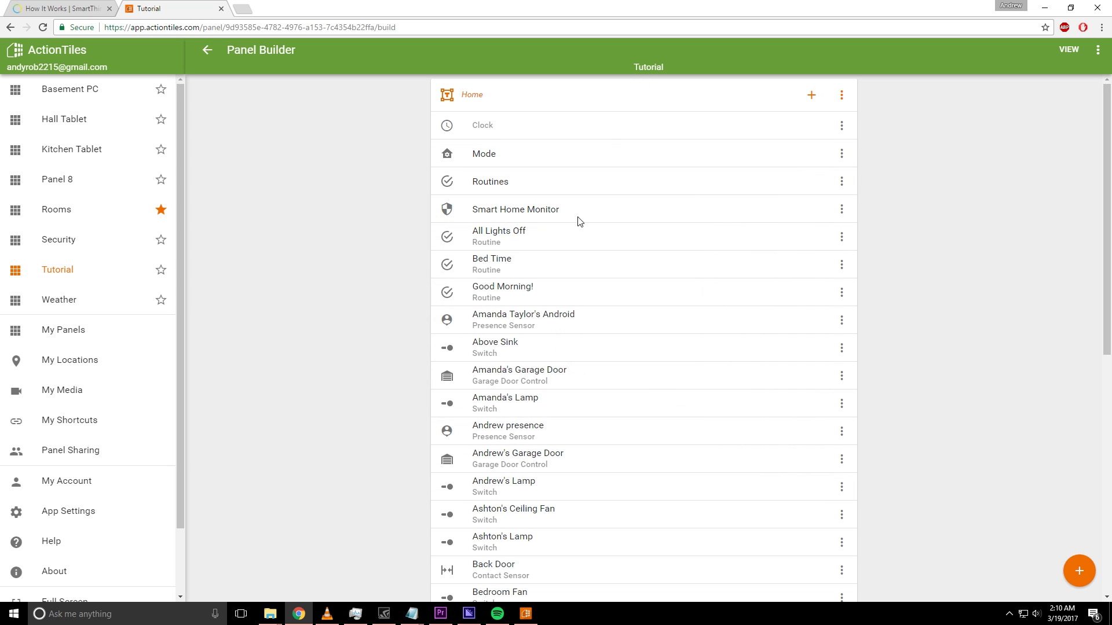
Step: Look through the Home tileset's tile list and check its tileset settings
scroll(582, 249, down, 3)
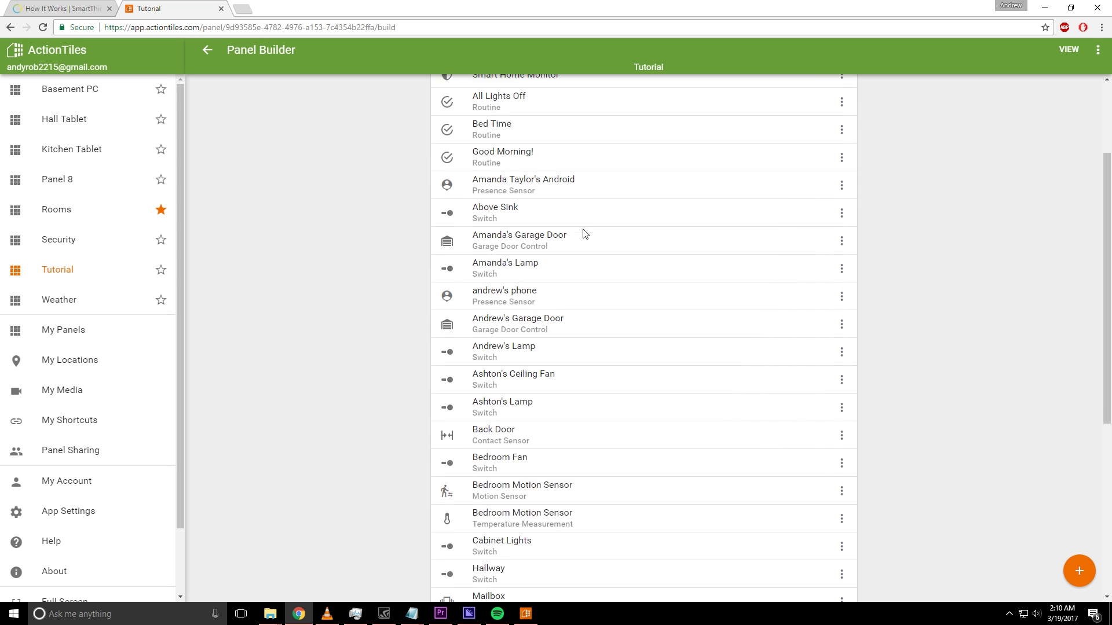
scroll(574, 289, up, 2)
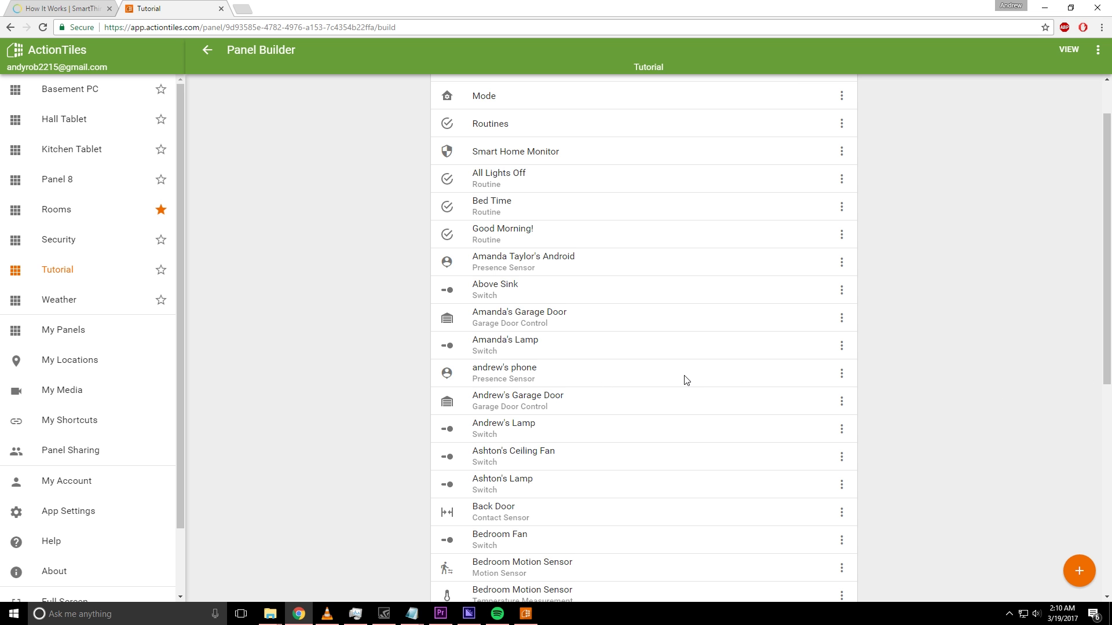
scroll(675, 381, down, 5)
scroll(676, 376, up, 6)
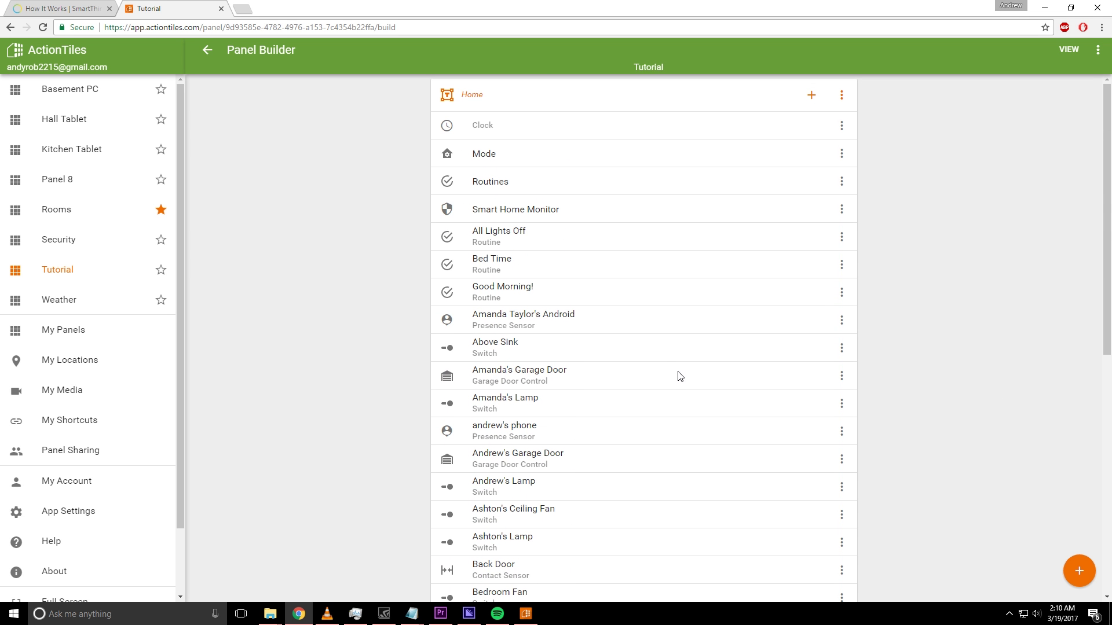
click(841, 95)
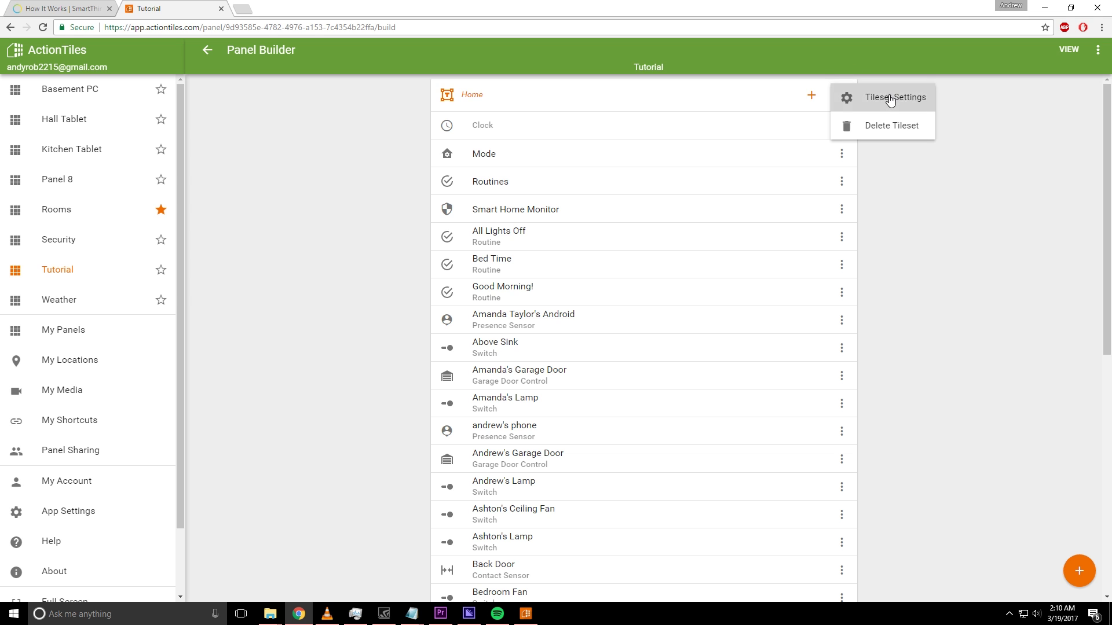
click(890, 98)
click(583, 382)
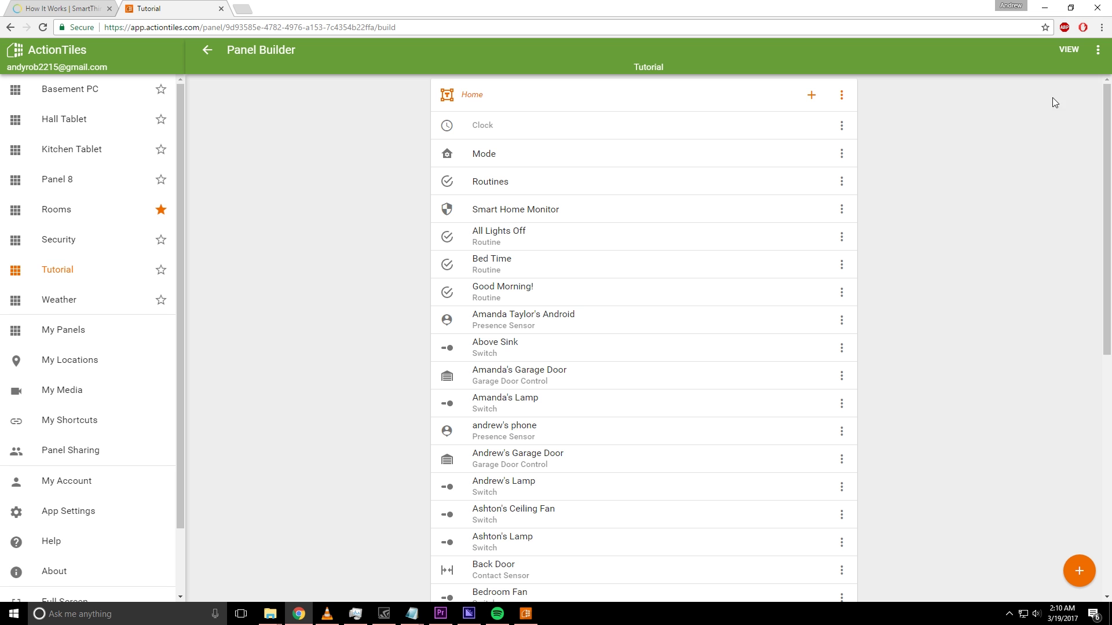
Step: Try to move the Mode tile above the Clock tile by arranging the panel's tiles
click(1097, 50)
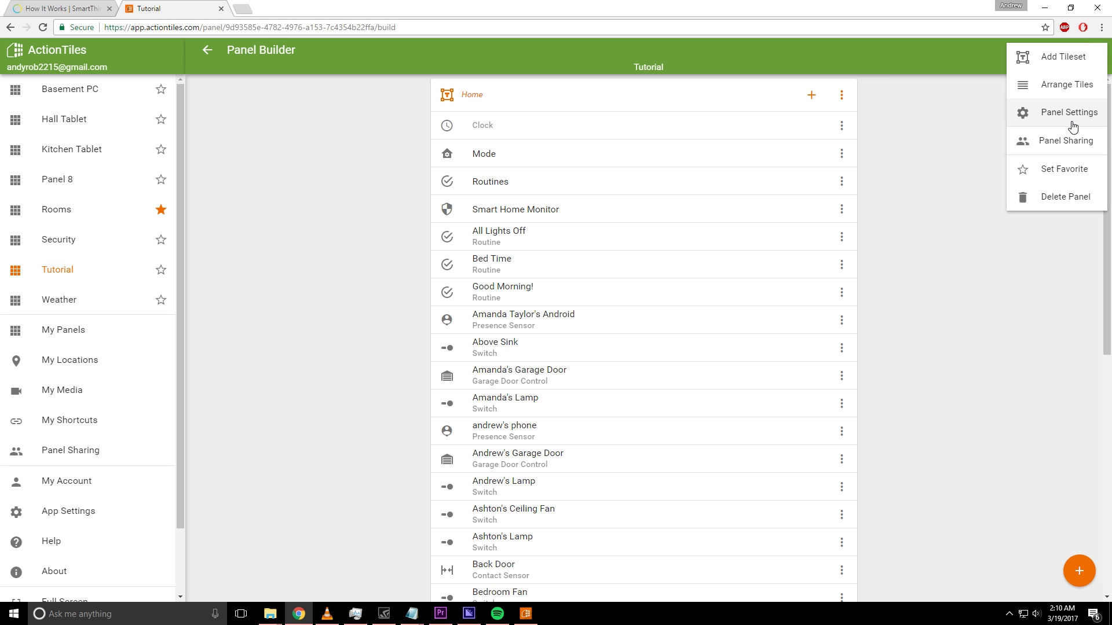
click(948, 145)
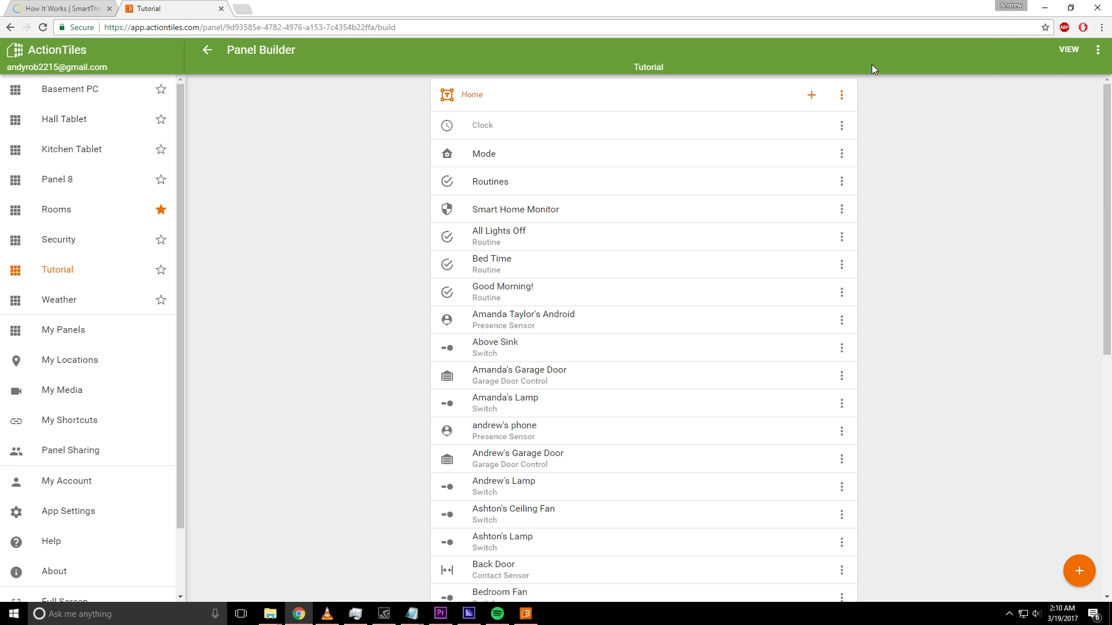
click(1098, 50)
click(1042, 87)
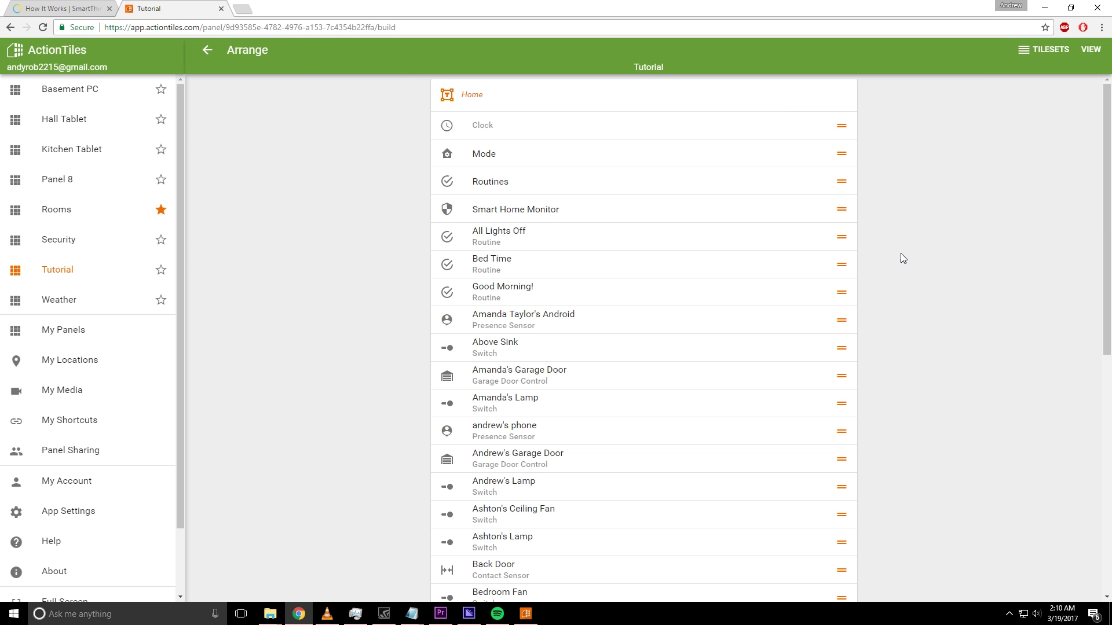
mouse_move(847, 150)
mouse_down()
mouse_move(831, 226)
mouse_move(850, 134)
mouse_up()
click(1090, 50)
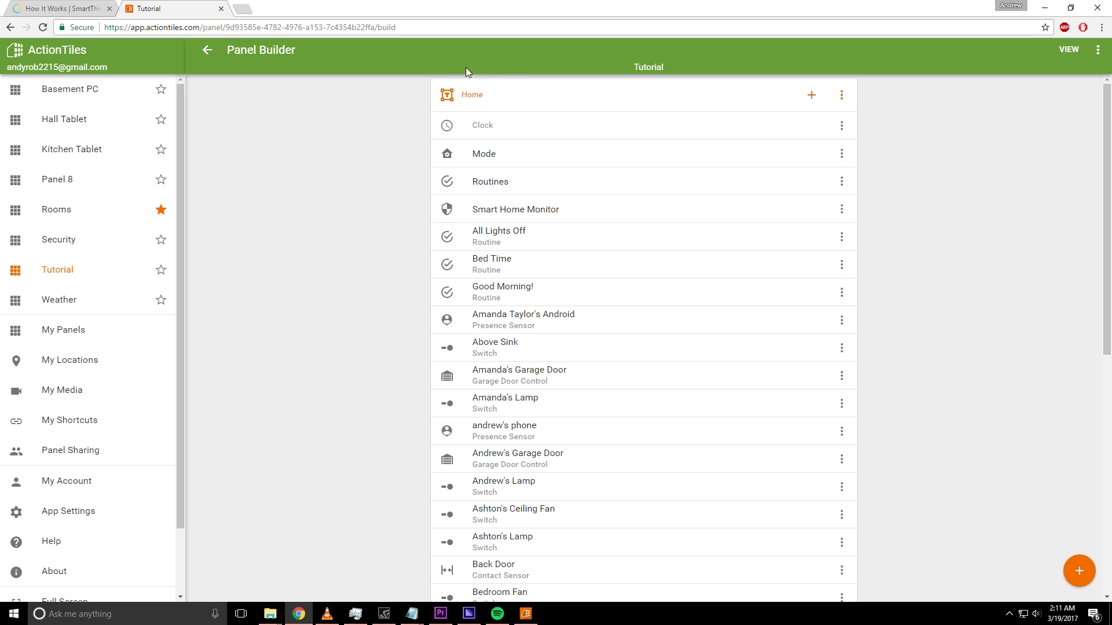
Step: Check the title options for adding another tileset, and close them without creating one
double_click(482, 99)
click(390, 158)
scroll(546, 354, down, 7)
scroll(524, 453, up, 7)
click(1079, 571)
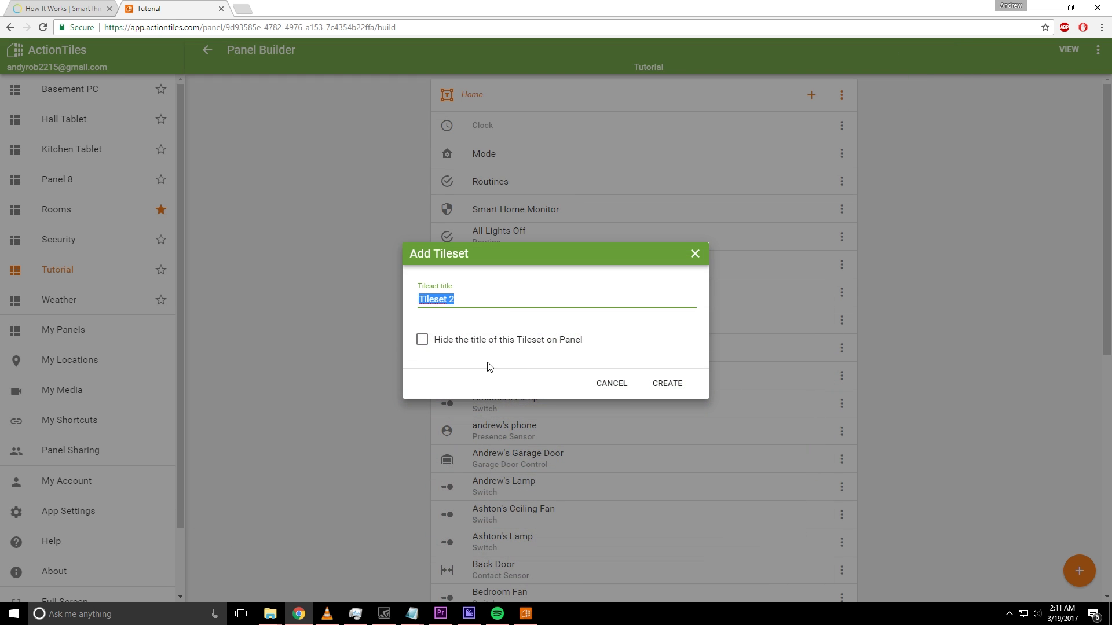
click(616, 389)
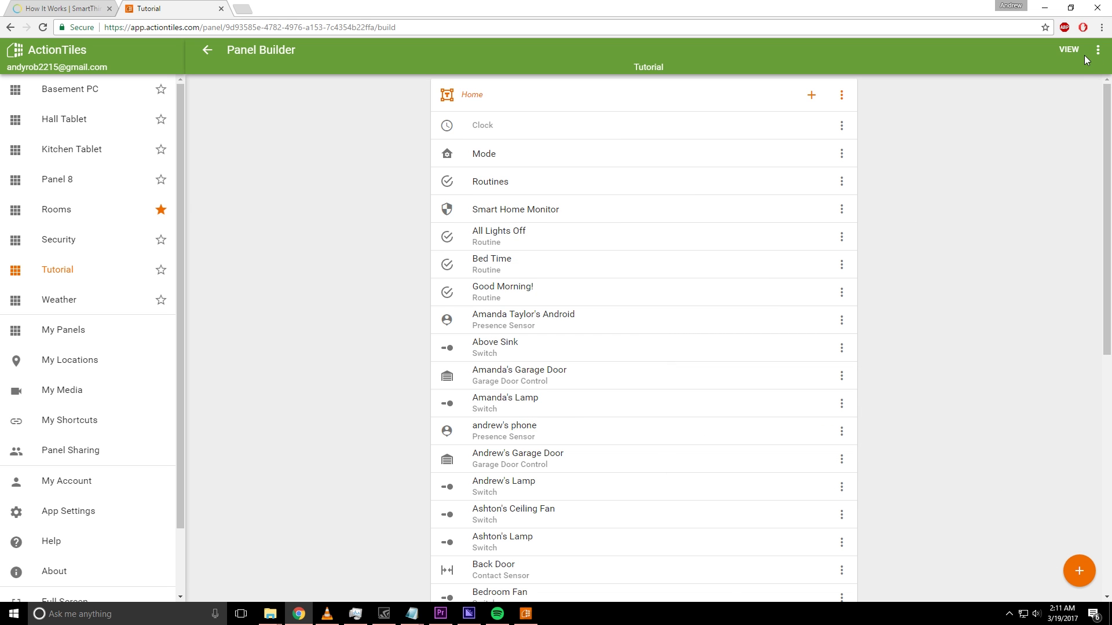
Step: View the live Tutorial panel and look at its panel options
click(1066, 50)
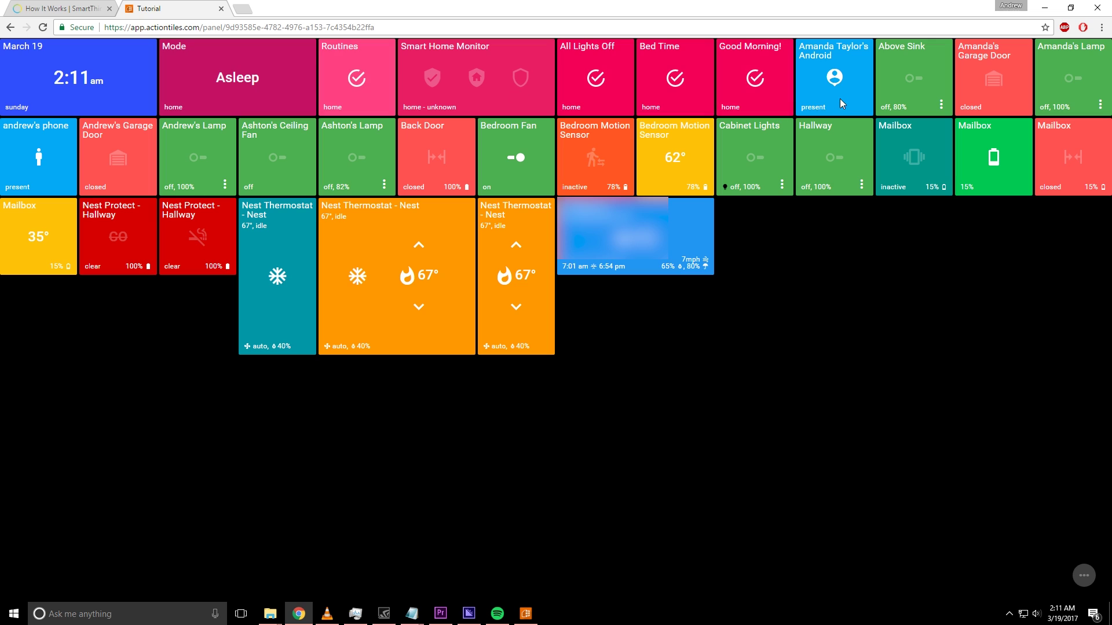
click(614, 65)
click(1084, 576)
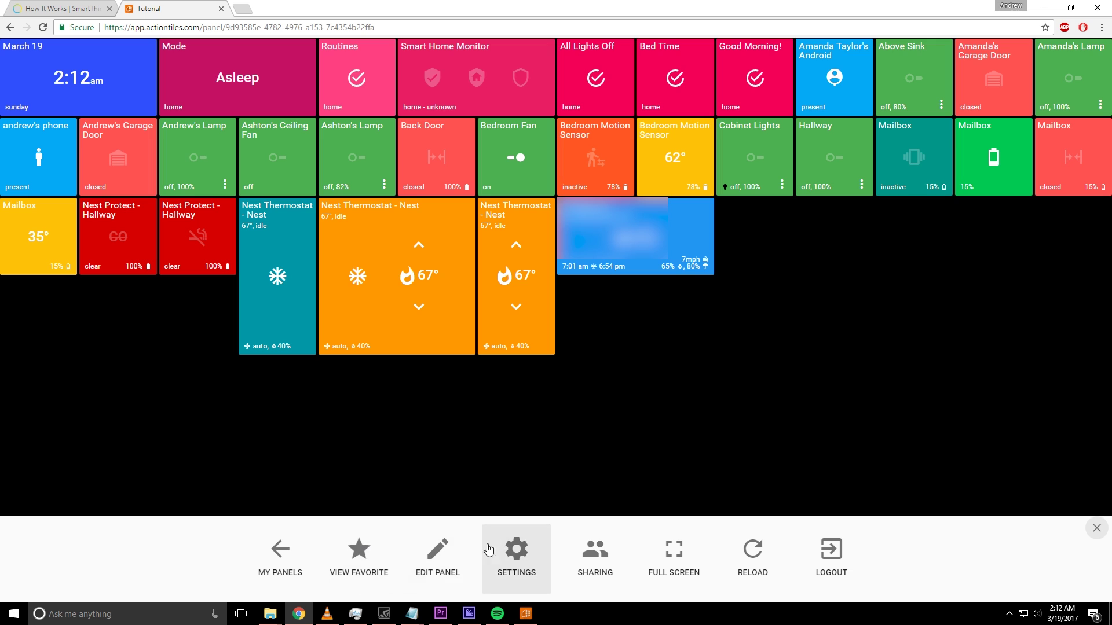
click(799, 477)
Step: Set the Tutorial panel's tile size to Large and its theme to Sballoz, save, and view the panel
click(1084, 582)
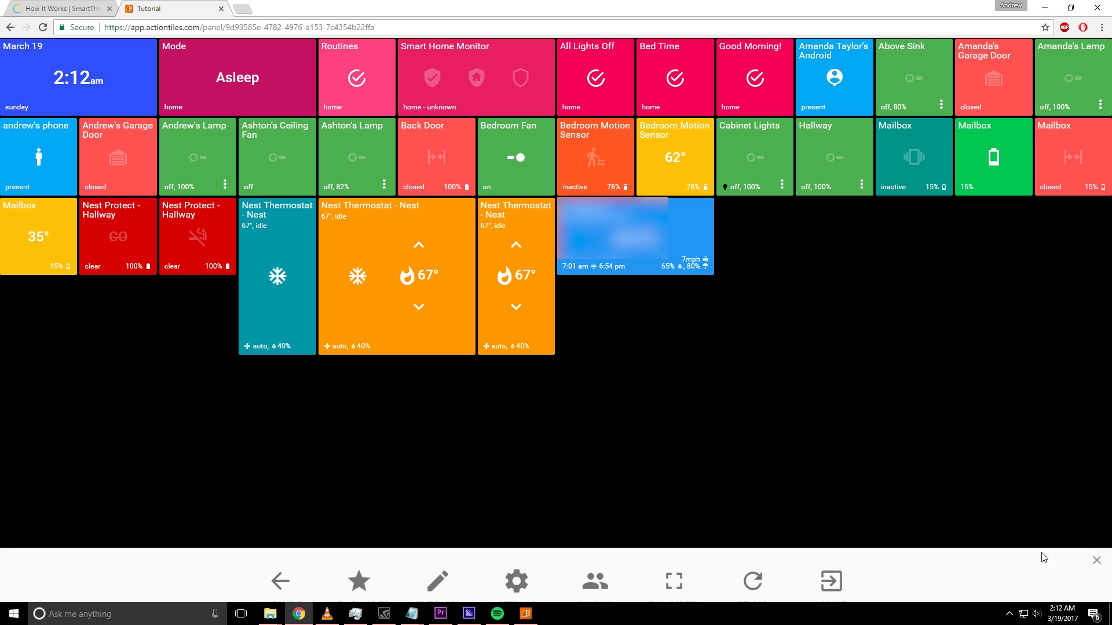
click(517, 553)
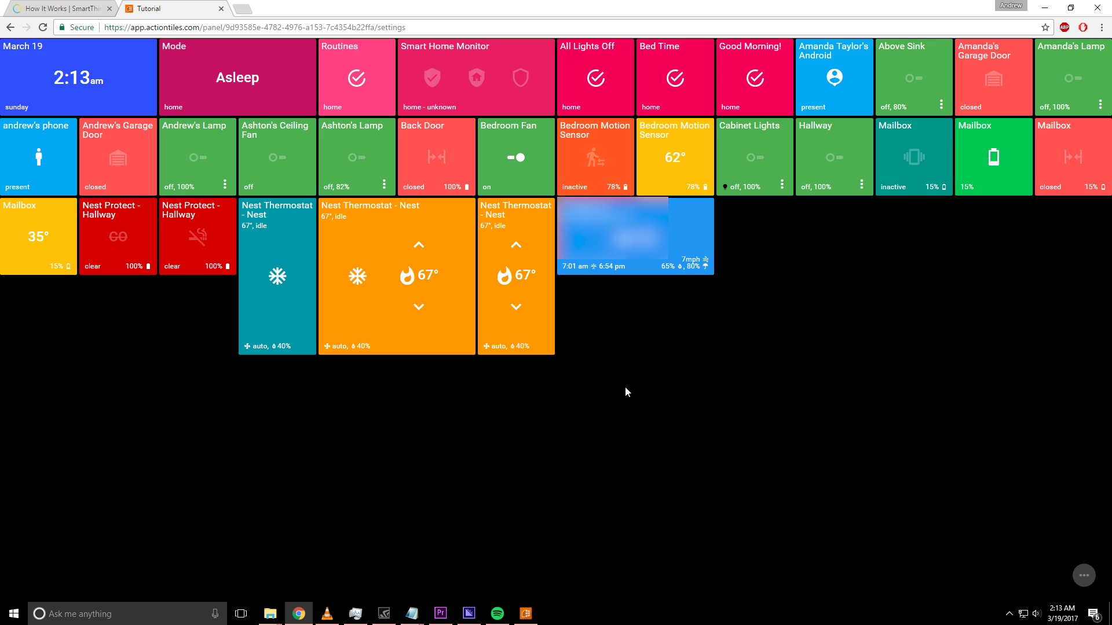
scroll(502, 392, down, 2)
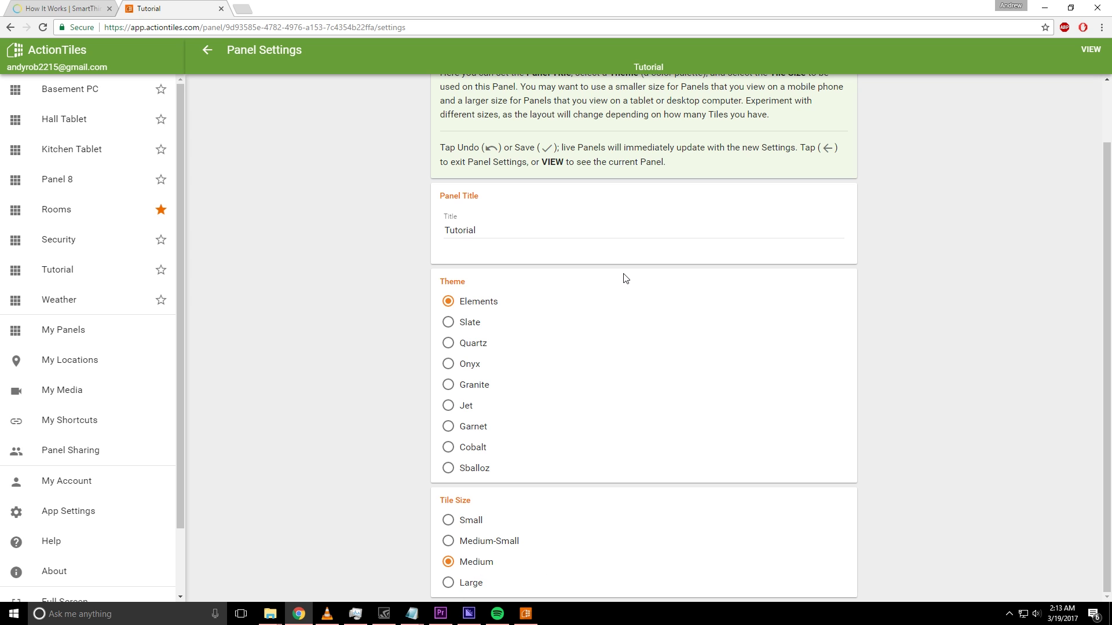
click(450, 585)
click(448, 471)
click(1098, 53)
click(1099, 48)
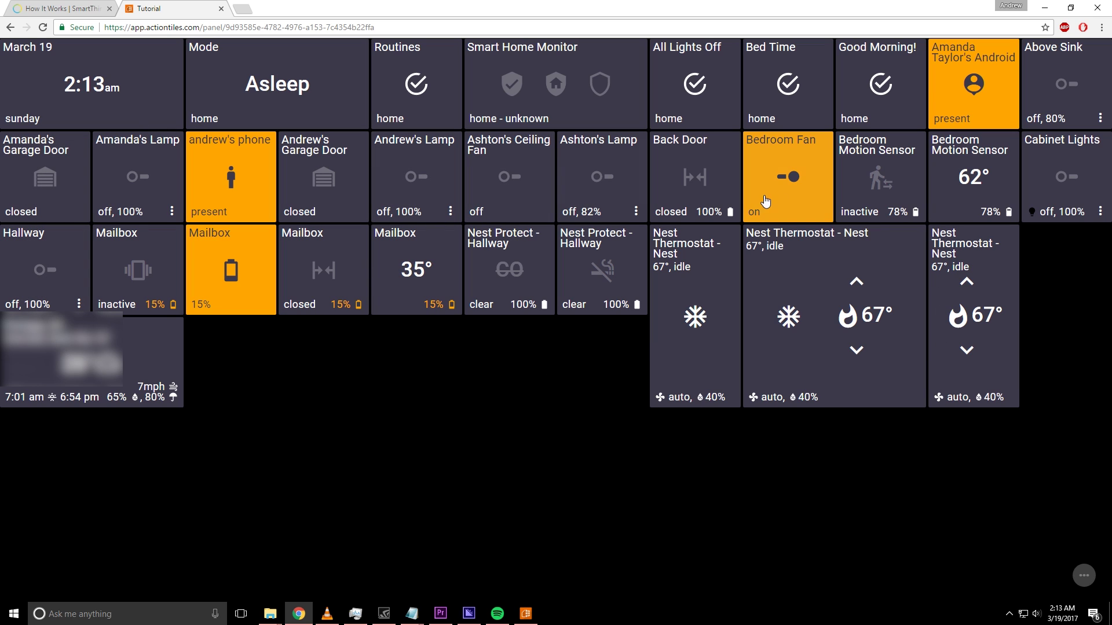
Step: Turn Cabinet Lights on and back off, and try to set their color to red while off
click(1064, 180)
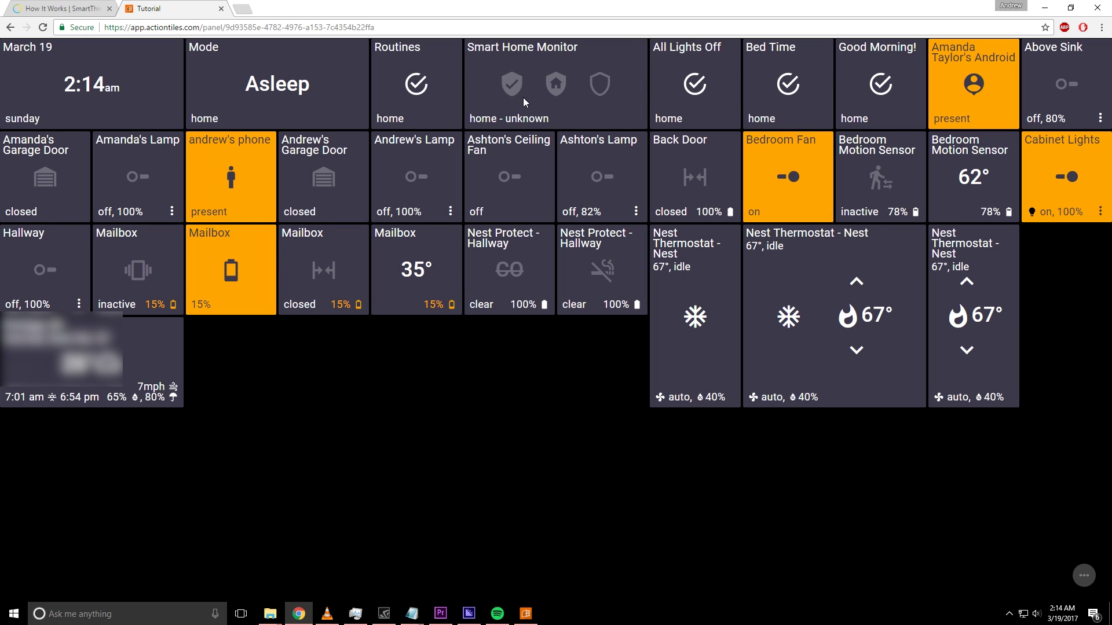
click(1072, 182)
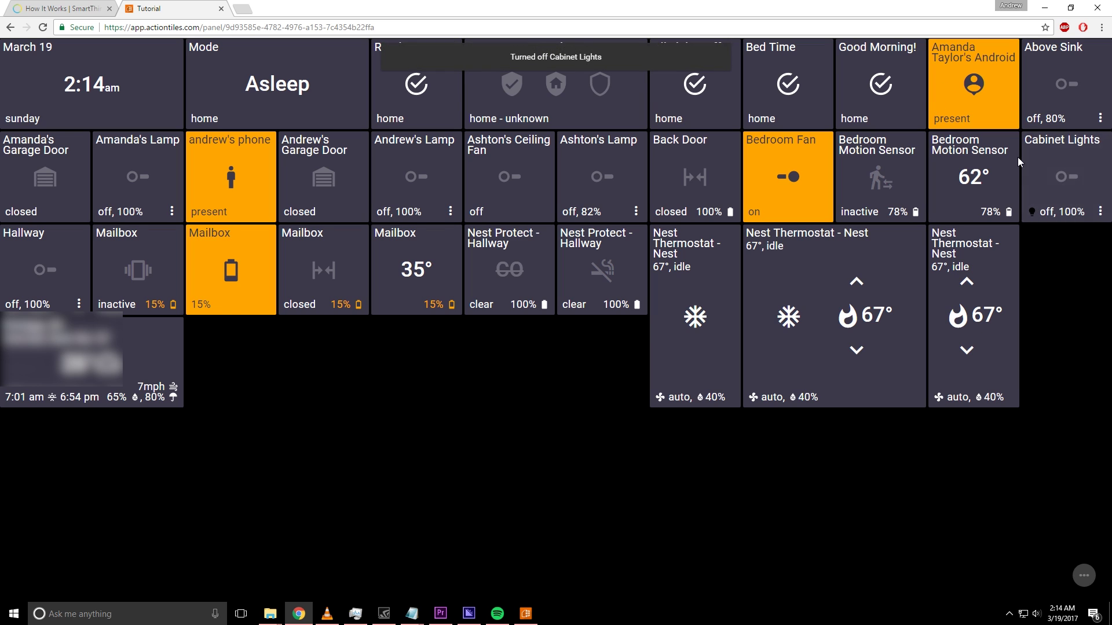
click(1100, 213)
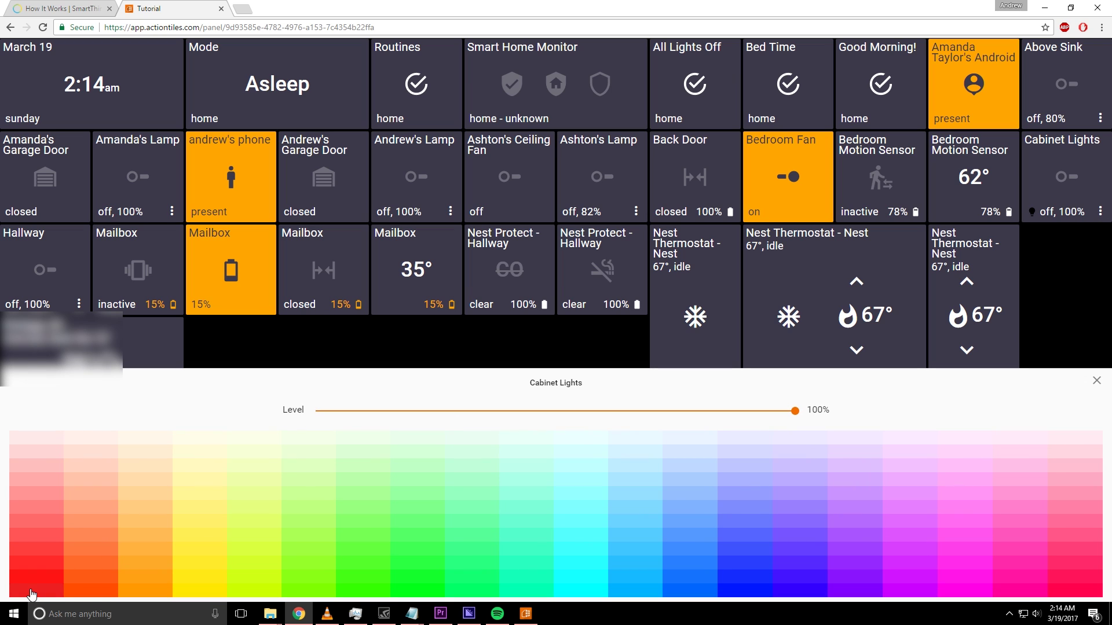
click(32, 593)
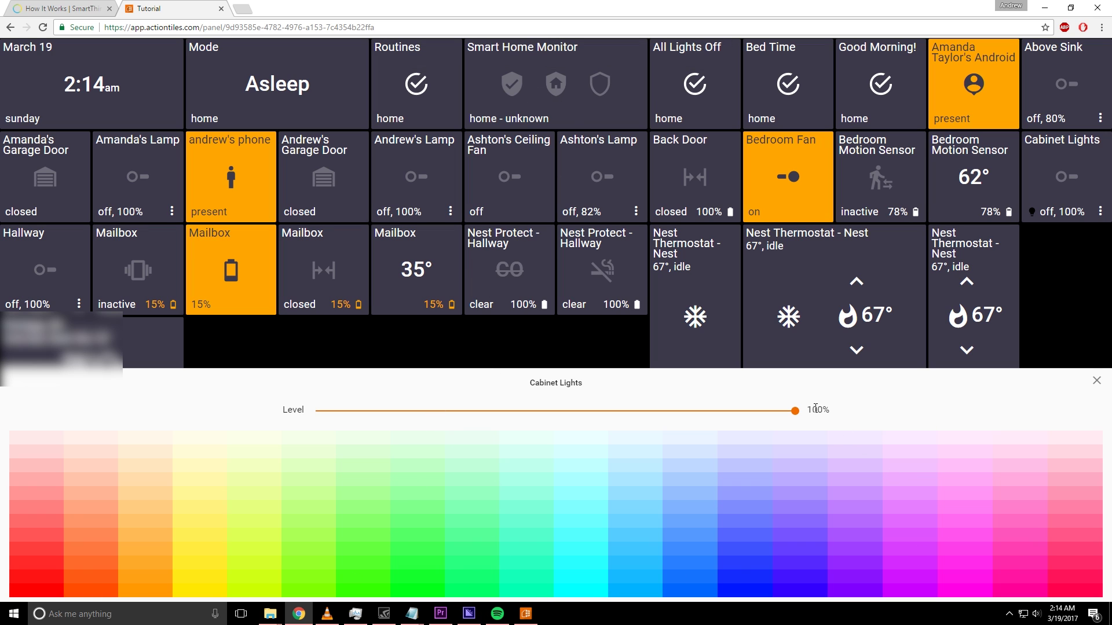
click(1097, 380)
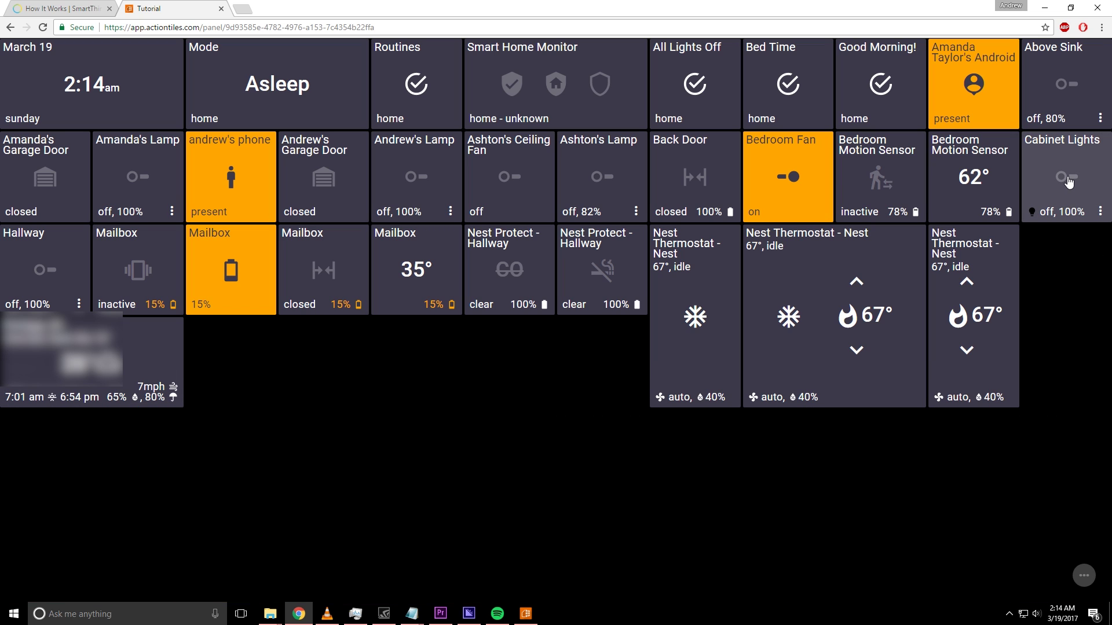
Step: Turn on Cabinet Lights and set their color to red
click(1068, 183)
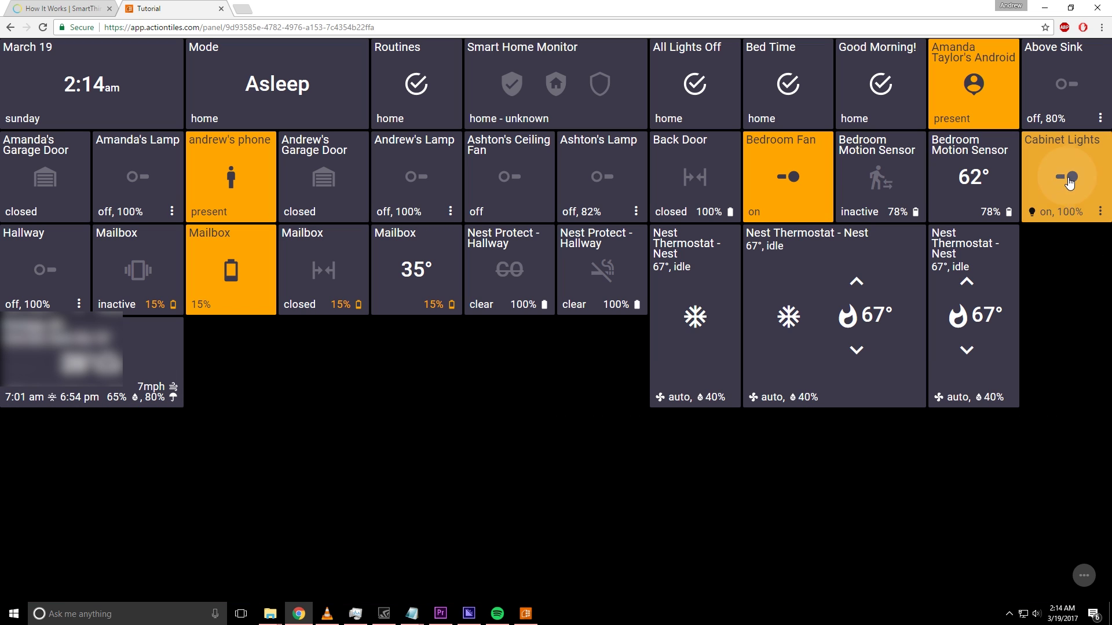
click(1102, 212)
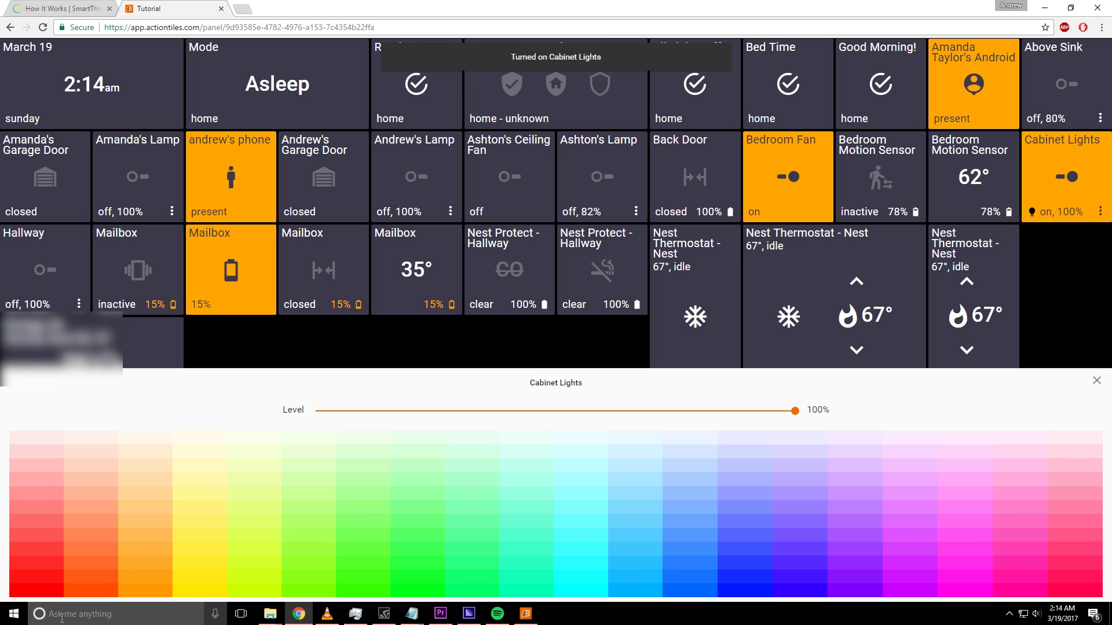
click(42, 593)
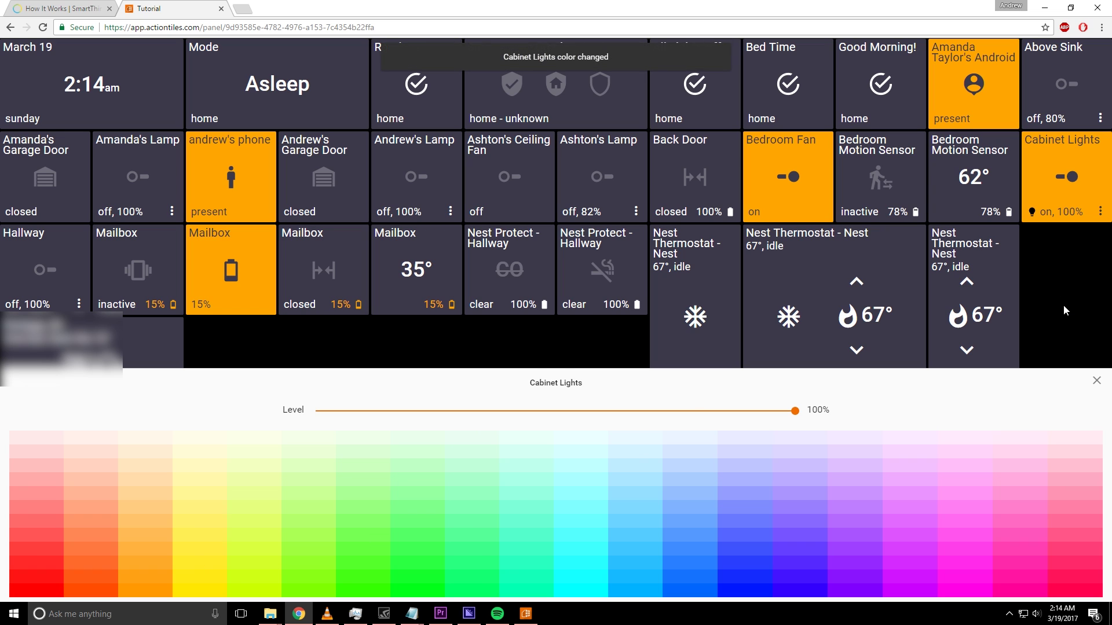
Step: Close the Cabinet Lights color controls, switch to the standalone ActionTiles window, and open the Rooms panel maximized
click(1068, 344)
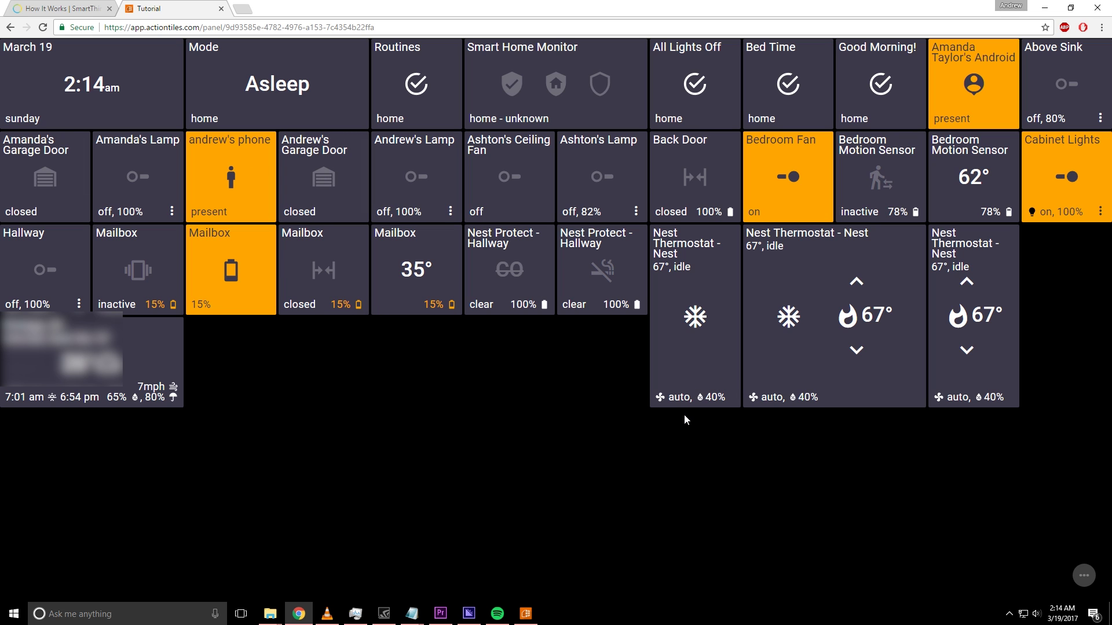
click(526, 613)
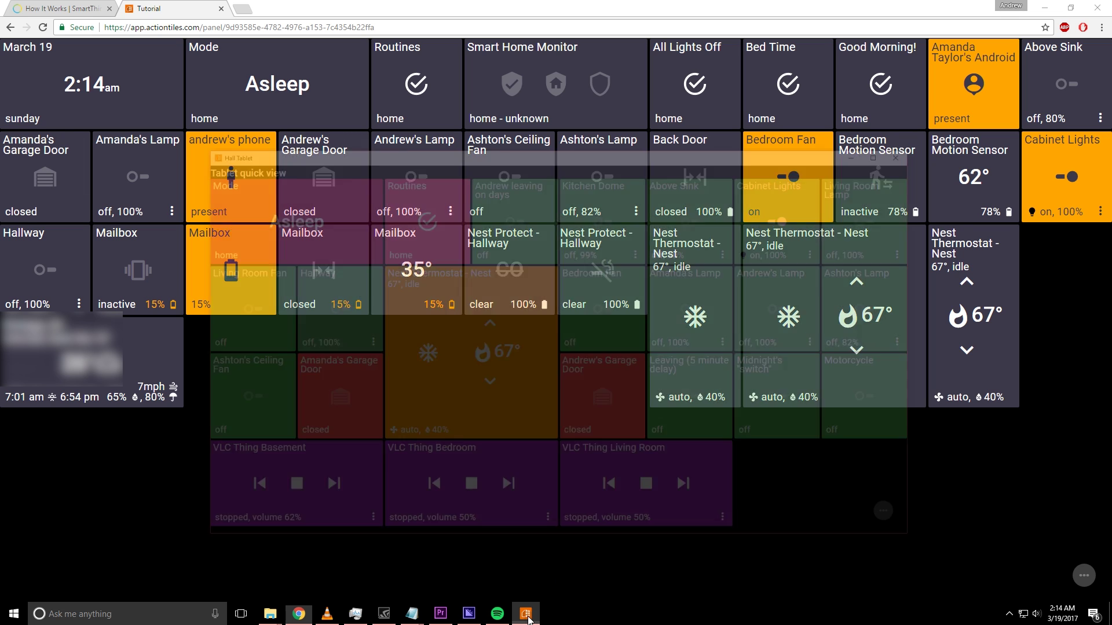
click(932, 472)
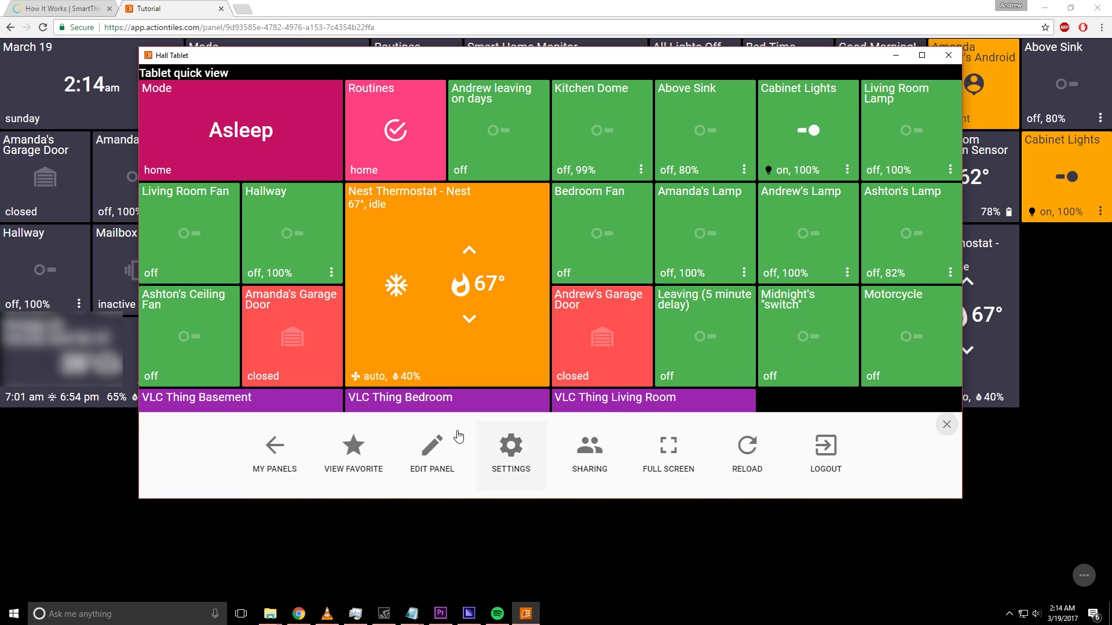
click(262, 462)
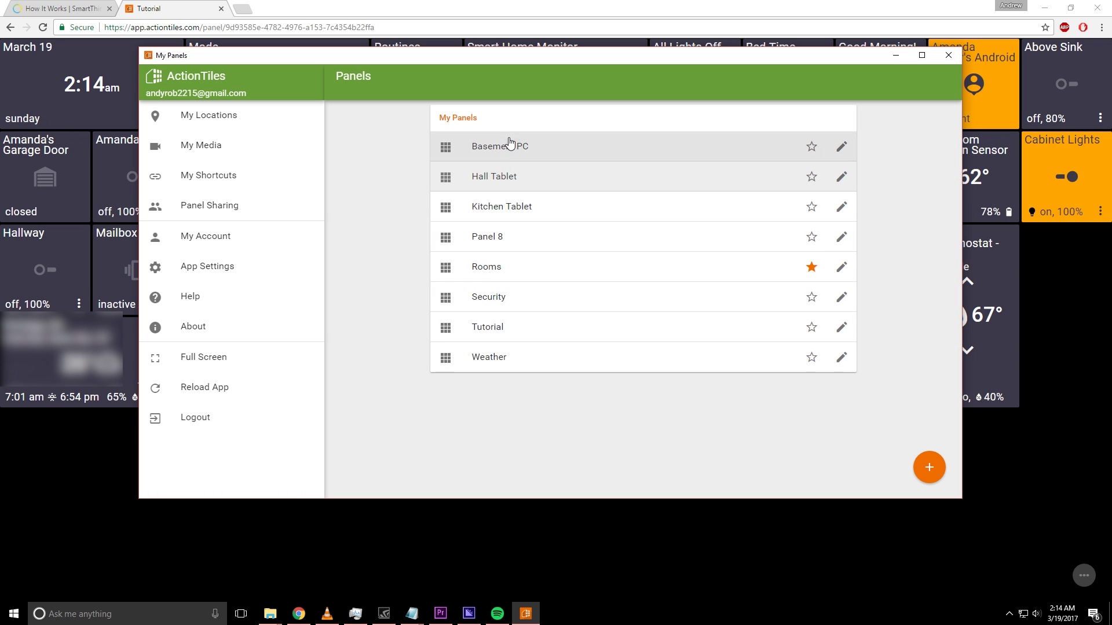
click(506, 266)
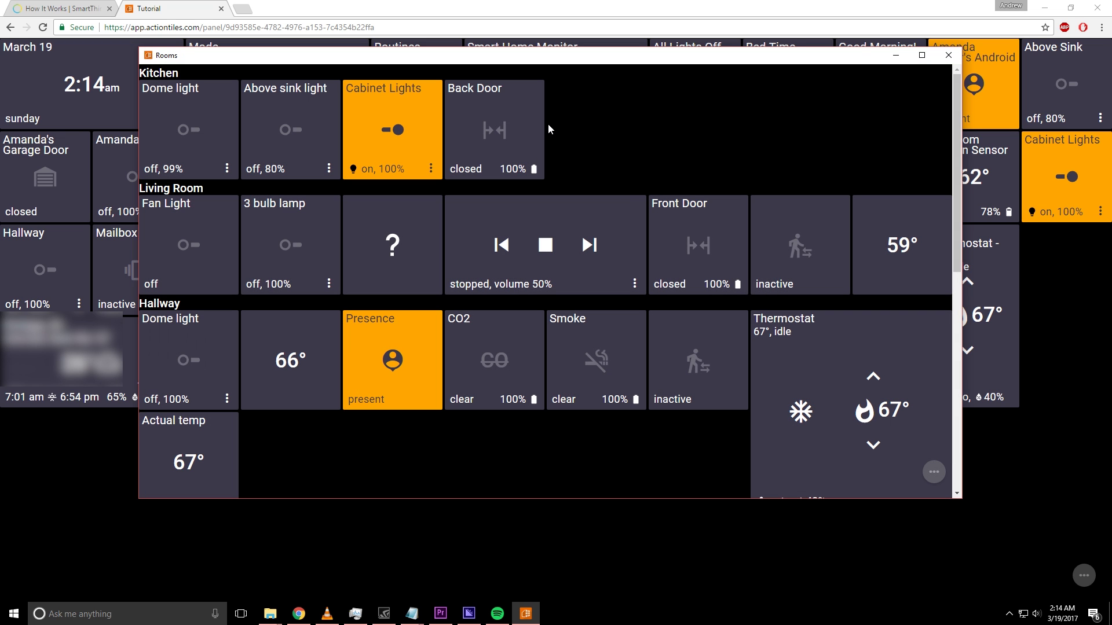
click(922, 55)
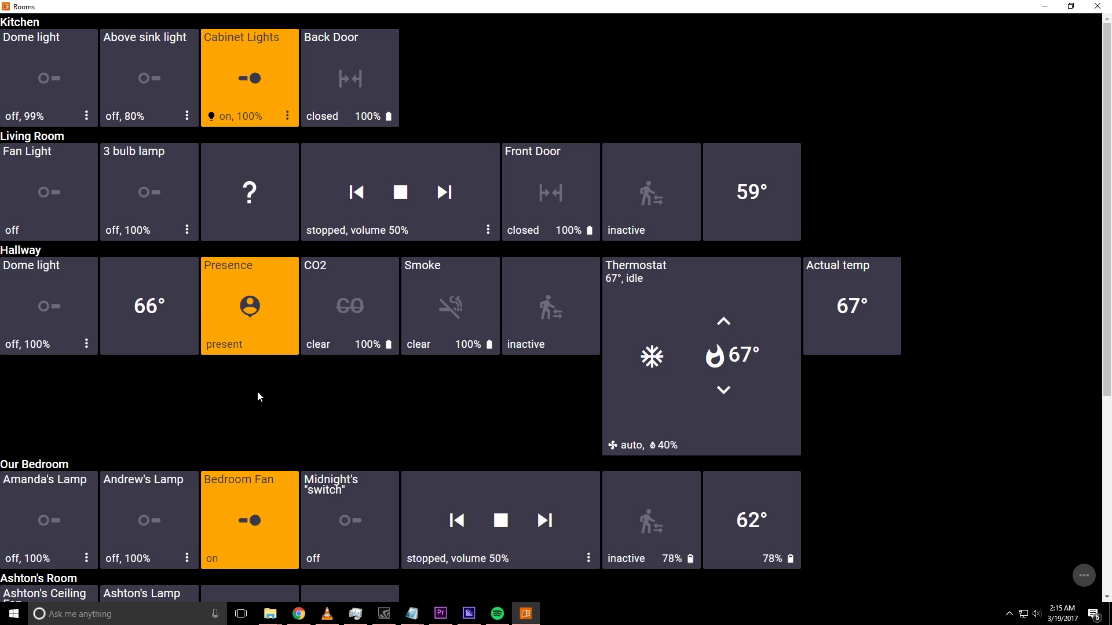
Step: Look through the Rooms panel's tile groups, from Kitchen and Living Room down to Basement and Garage
scroll(257, 390, down, 2)
scroll(259, 392, down, 3)
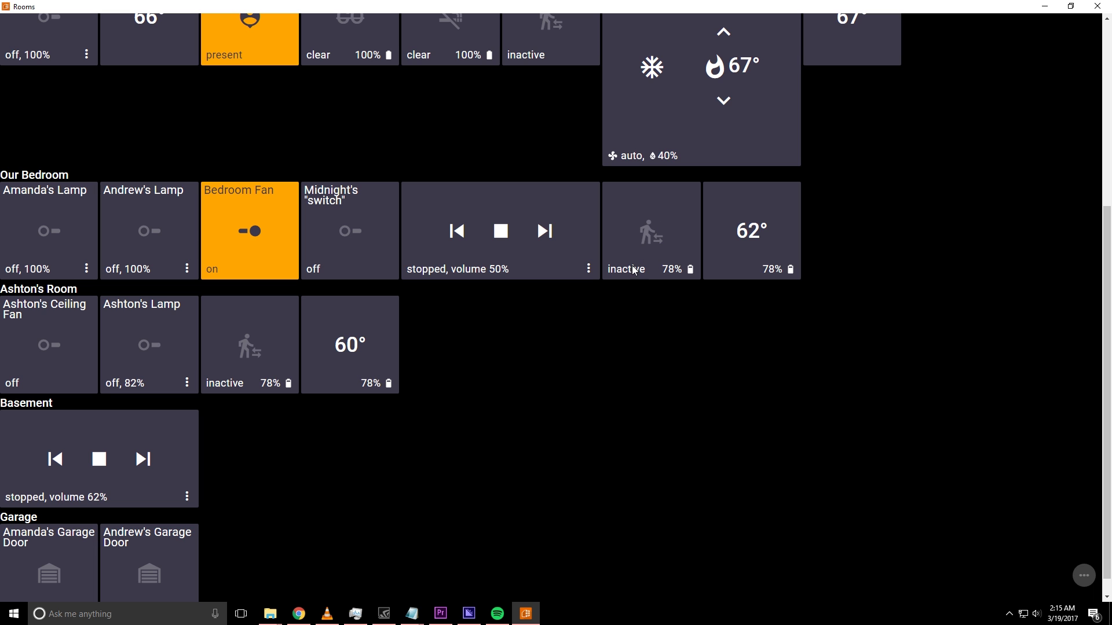
scroll(334, 413, up, 5)
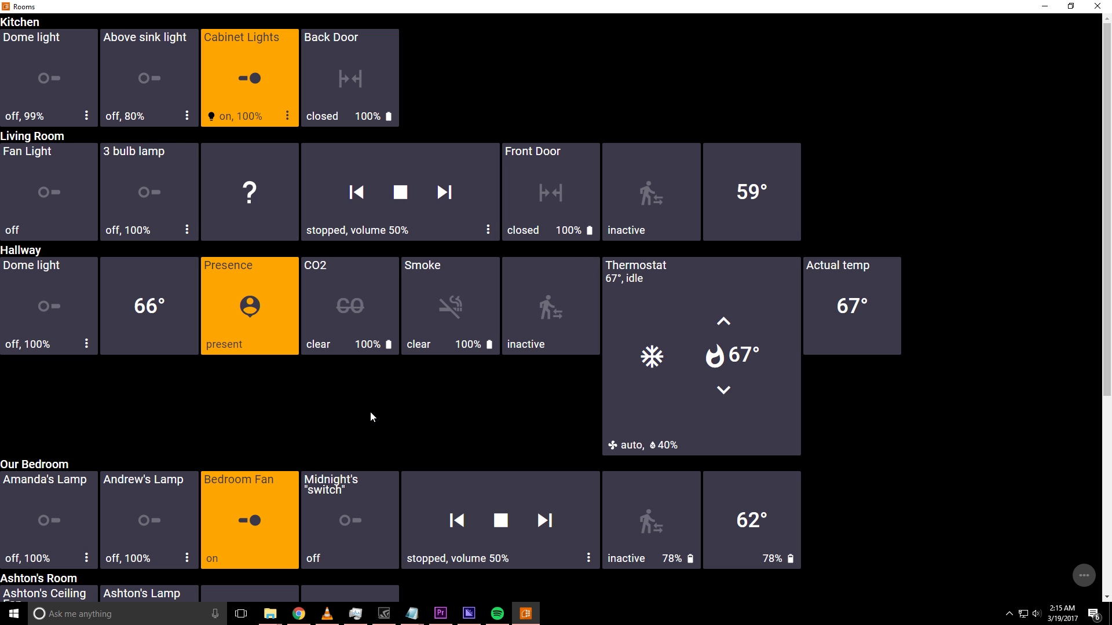
scroll(372, 416, down, 5)
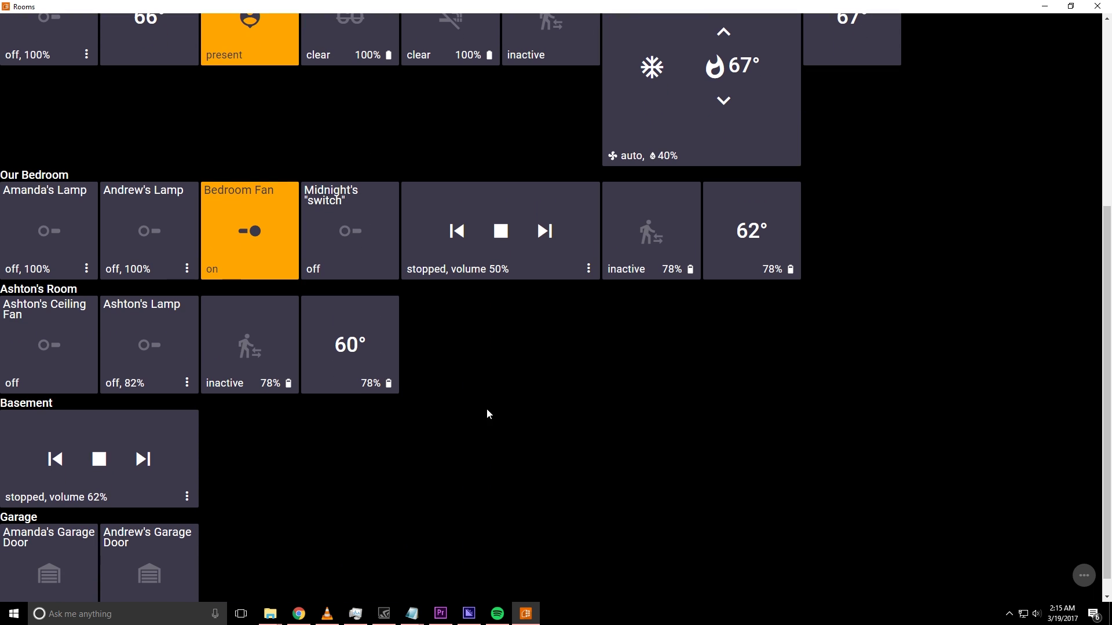
scroll(209, 423, up, 5)
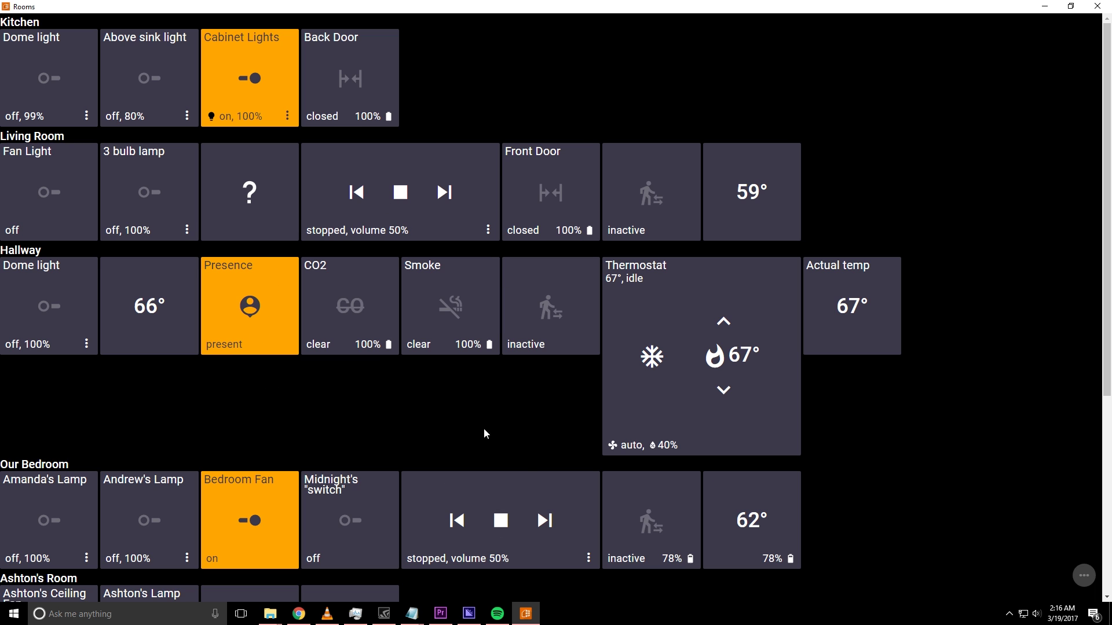
scroll(484, 435, down, 4)
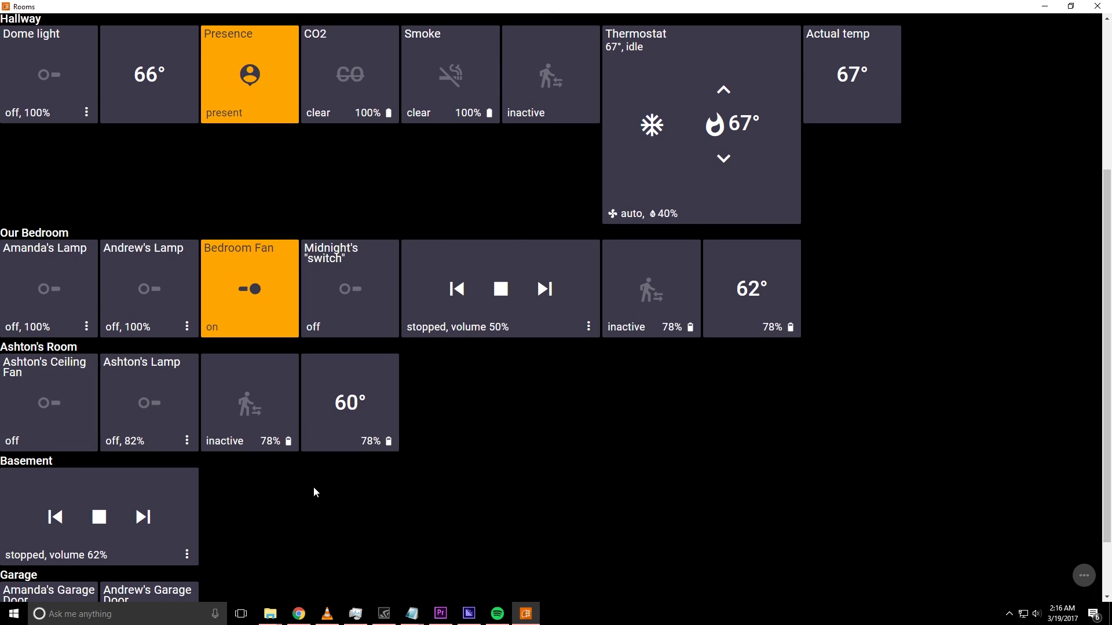
Step: Request opening the second garage door in the Garage group, and cancel the confirmation
scroll(315, 492, down, 2)
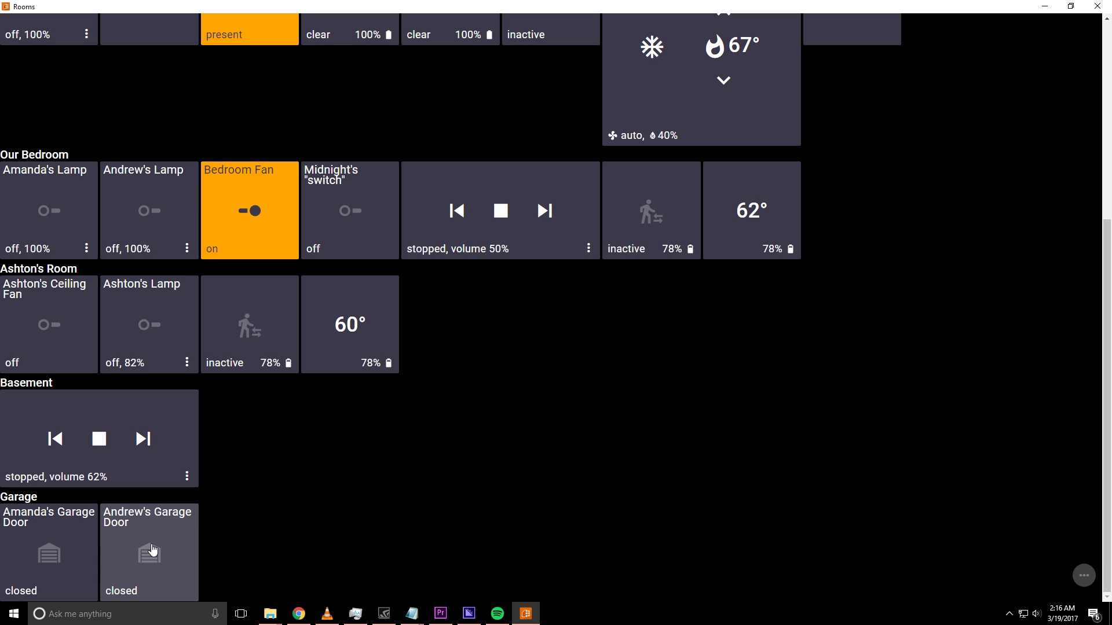
click(152, 550)
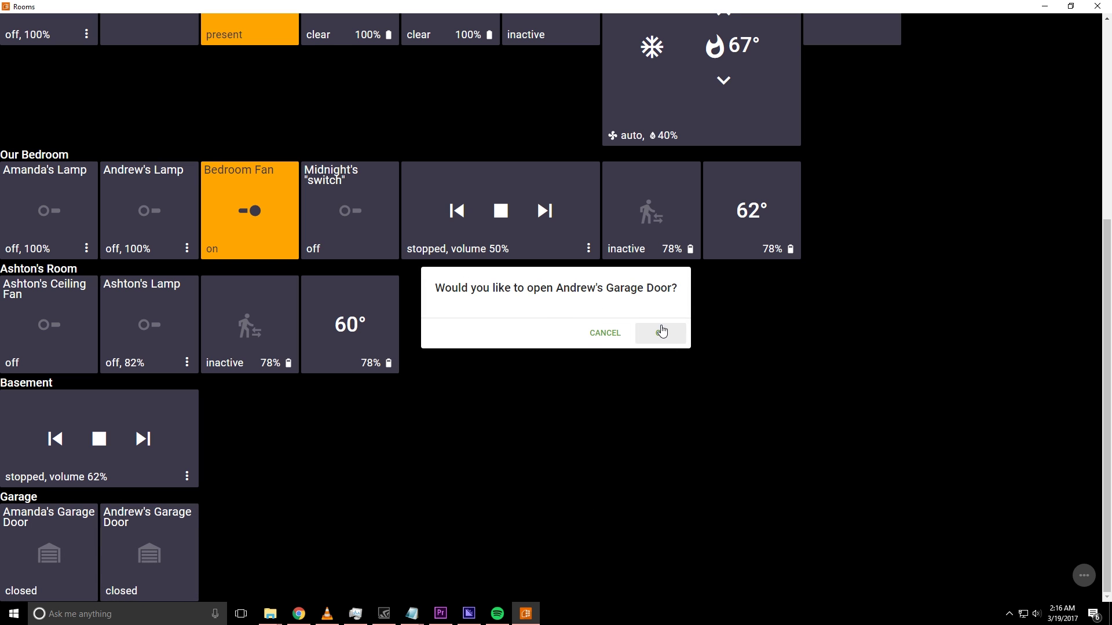
click(593, 334)
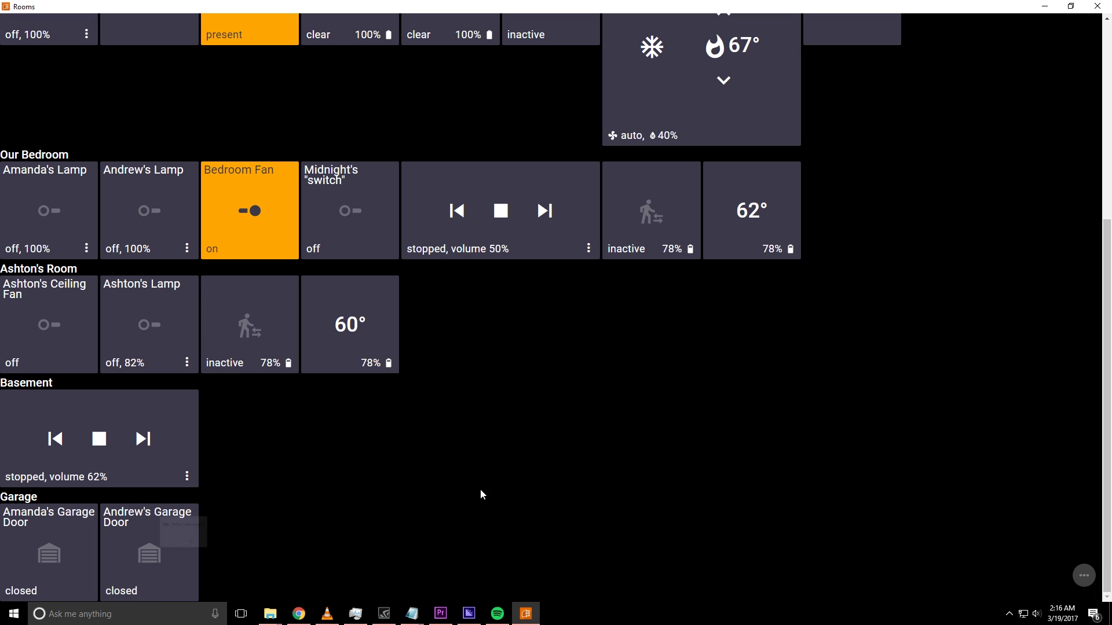
scroll(455, 492, up, 5)
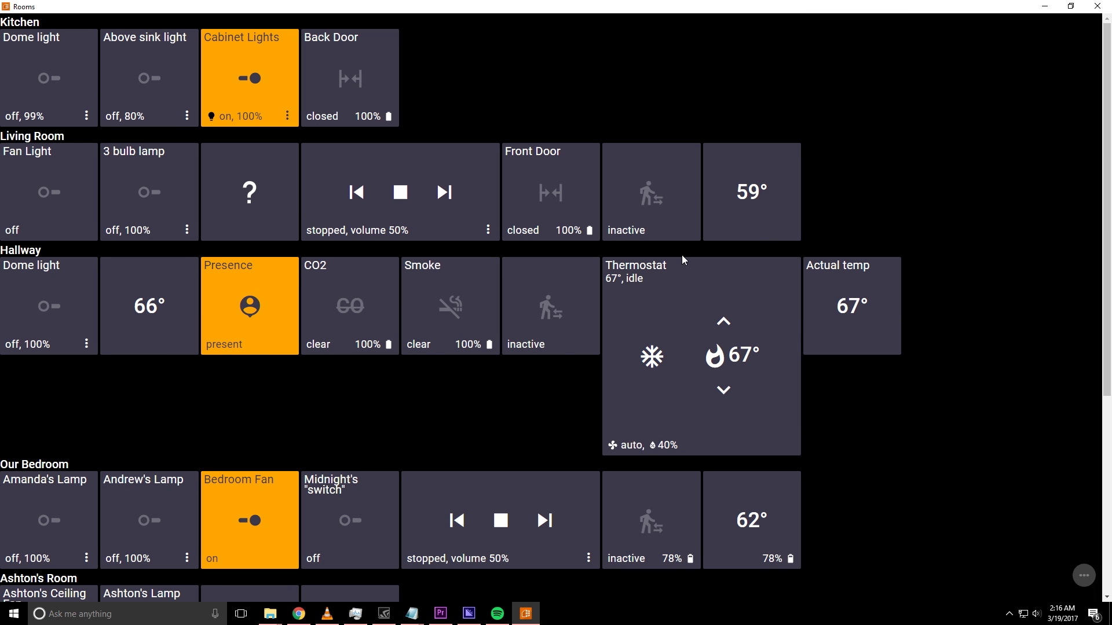